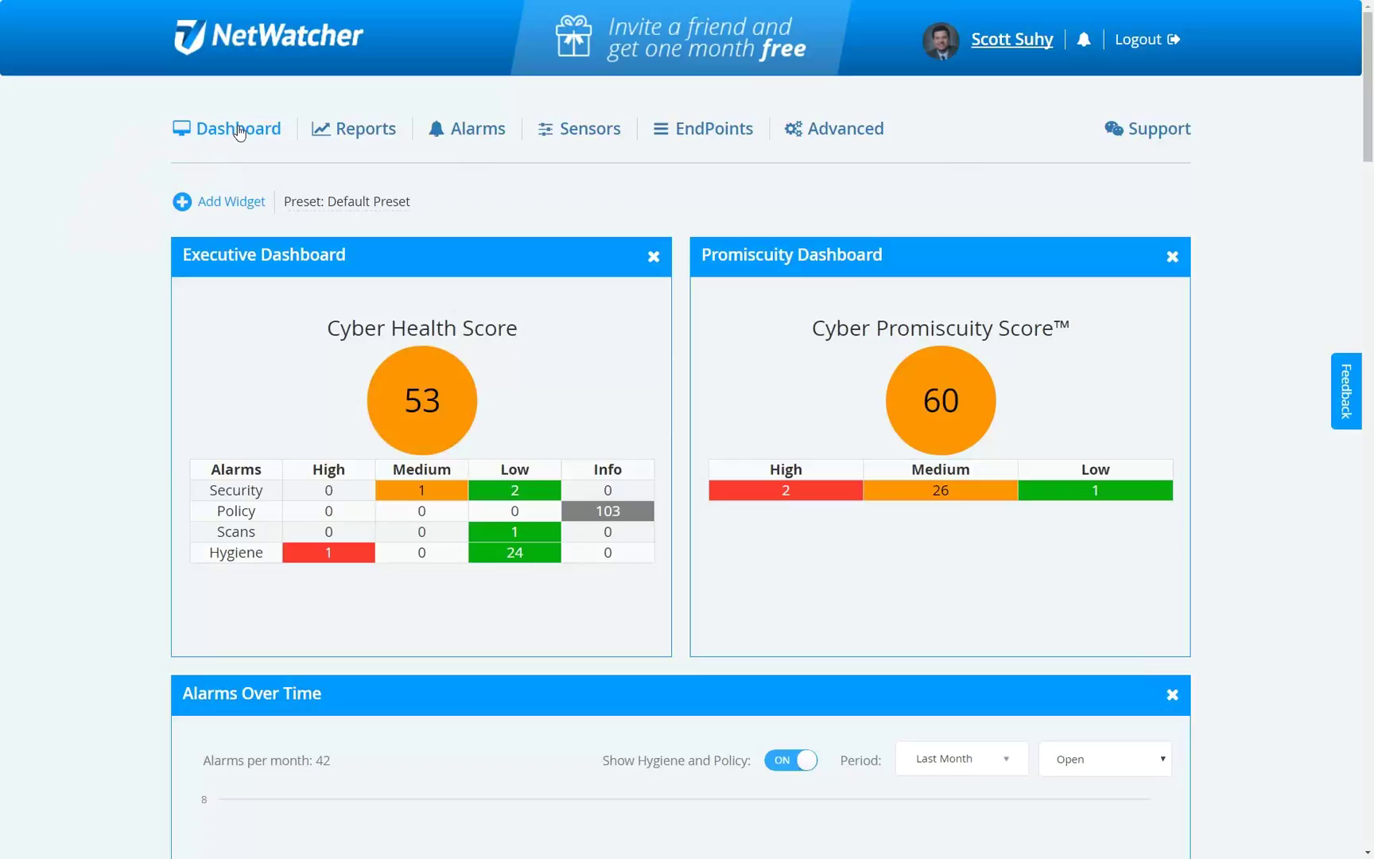
Step: Browse Reports, Alarms, Sensors (oe_lanner--oe actions) and EndPoints, ending on Advanced event search
left_click(369, 134)
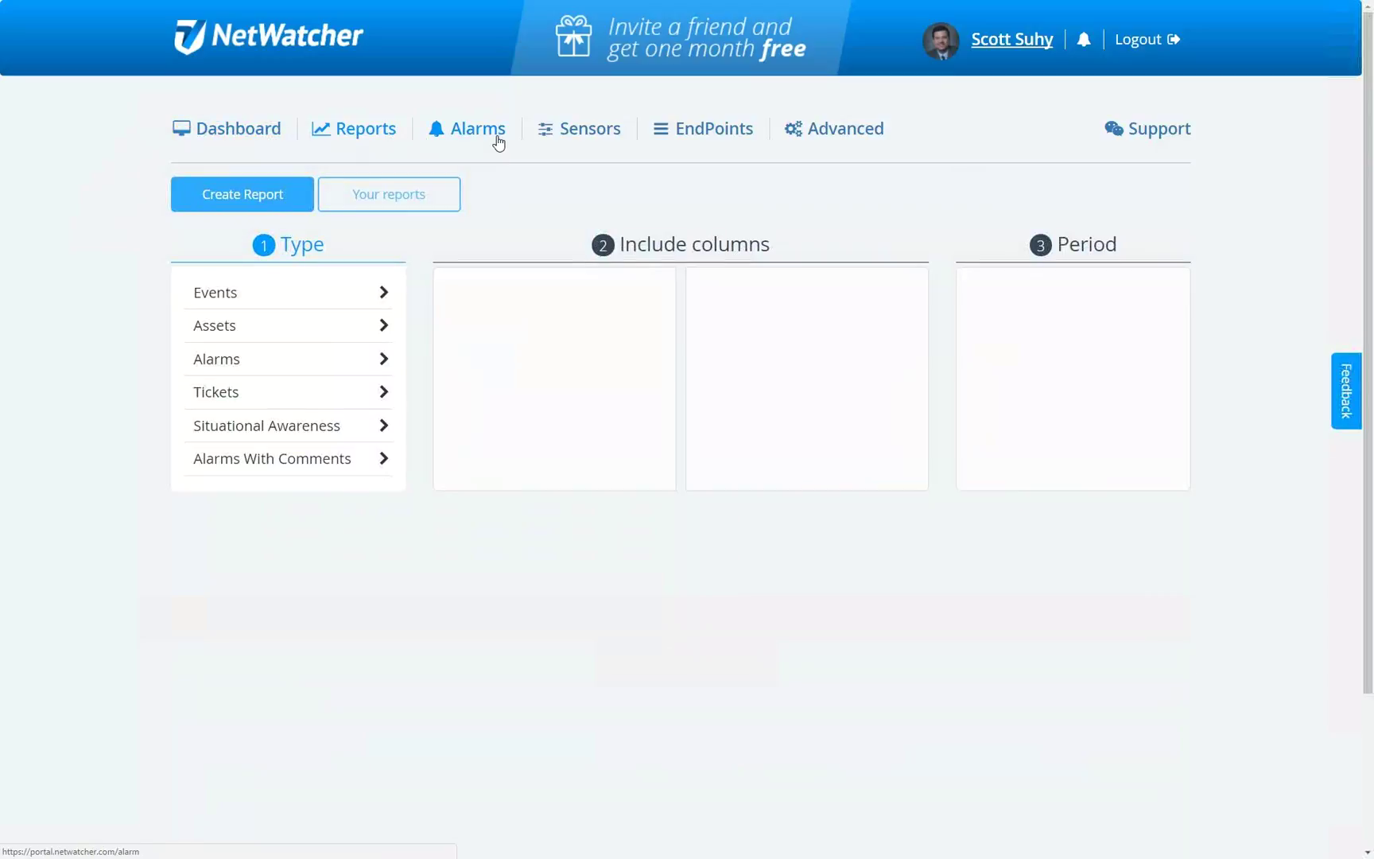
left_click(494, 138)
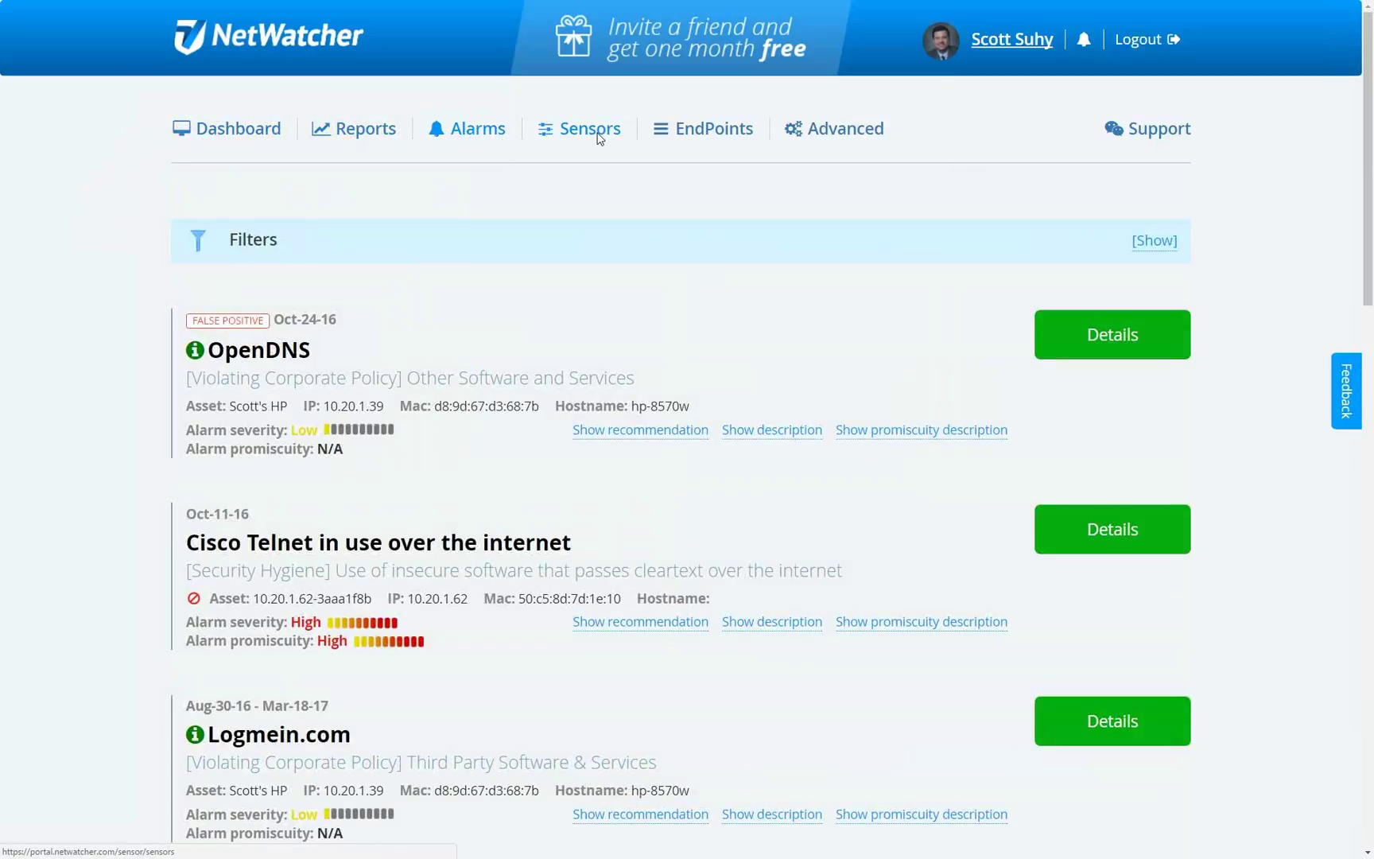
left_click(599, 137)
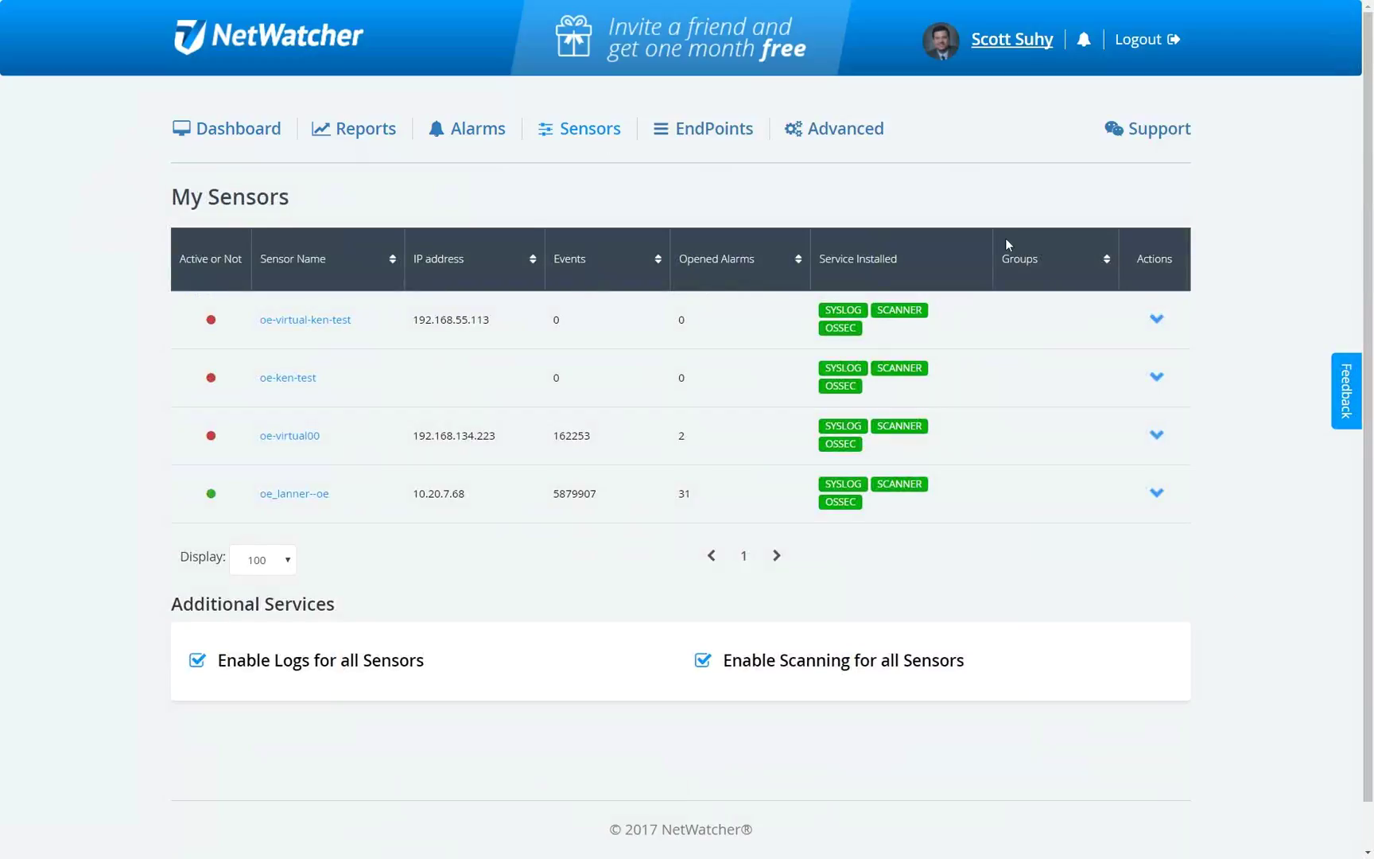
left_click(1158, 492)
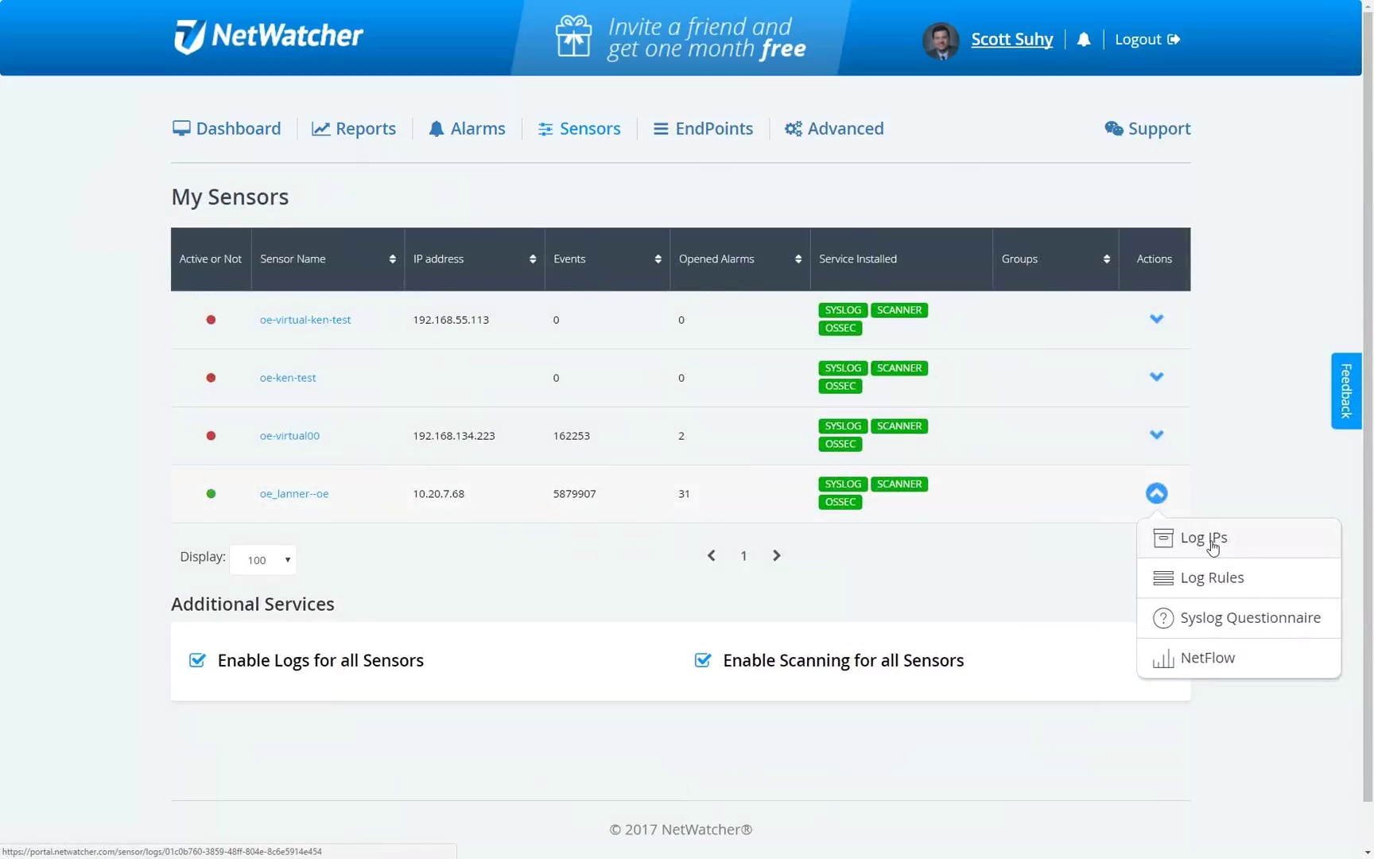
left_click(737, 135)
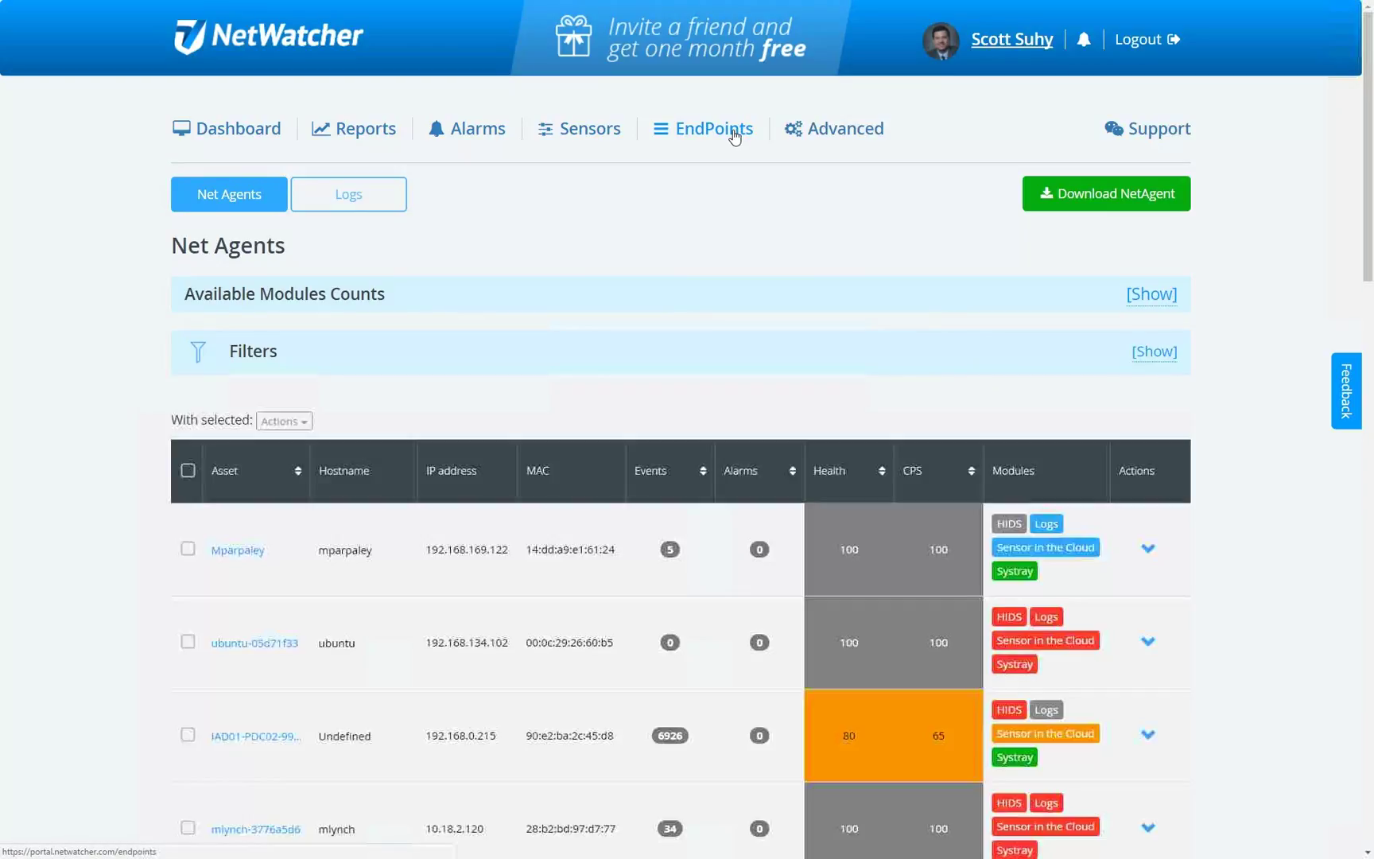
left_click(854, 137)
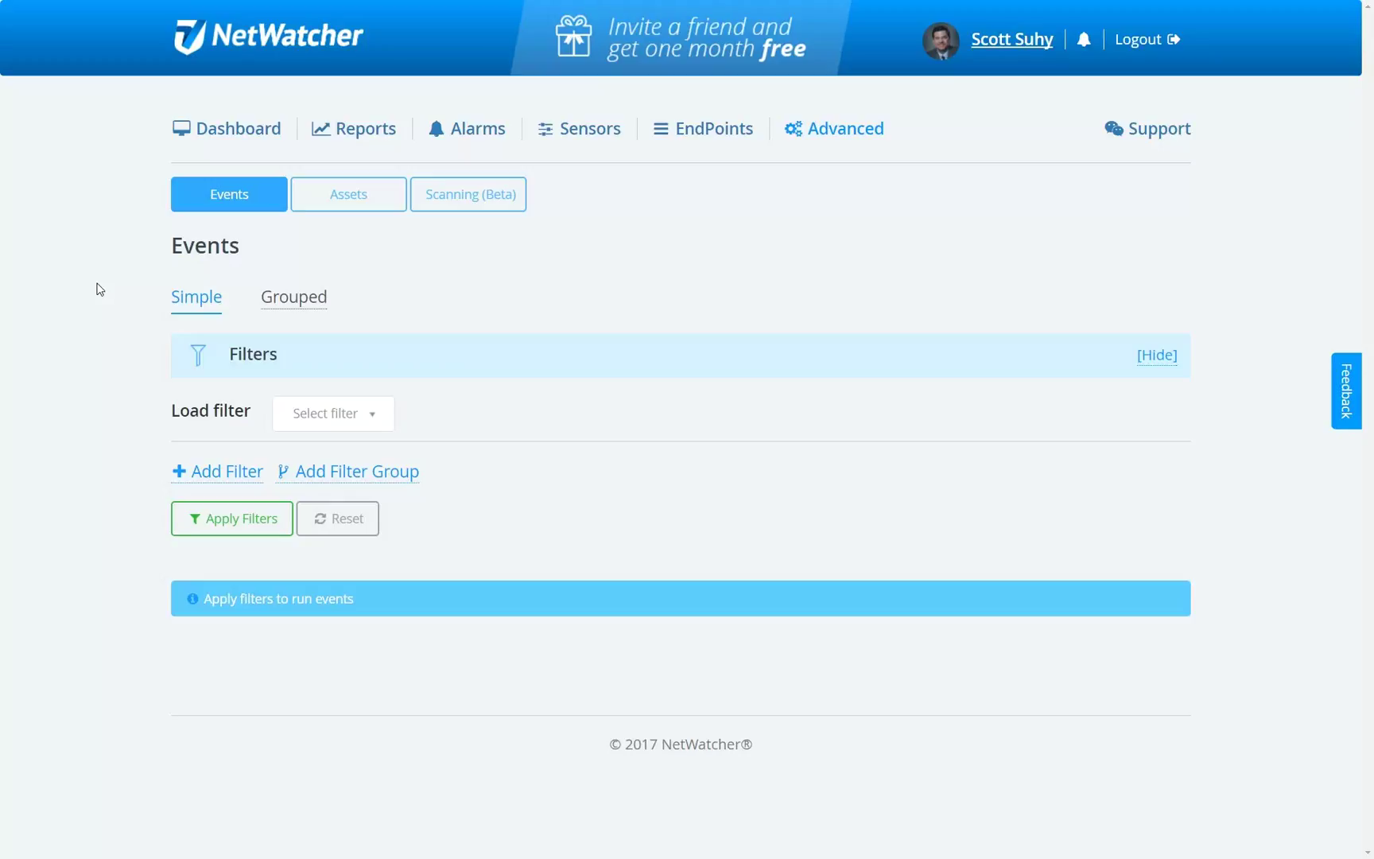
Step: Add a filter with Type equal to IDS
left_click(235, 477)
left_click(366, 481)
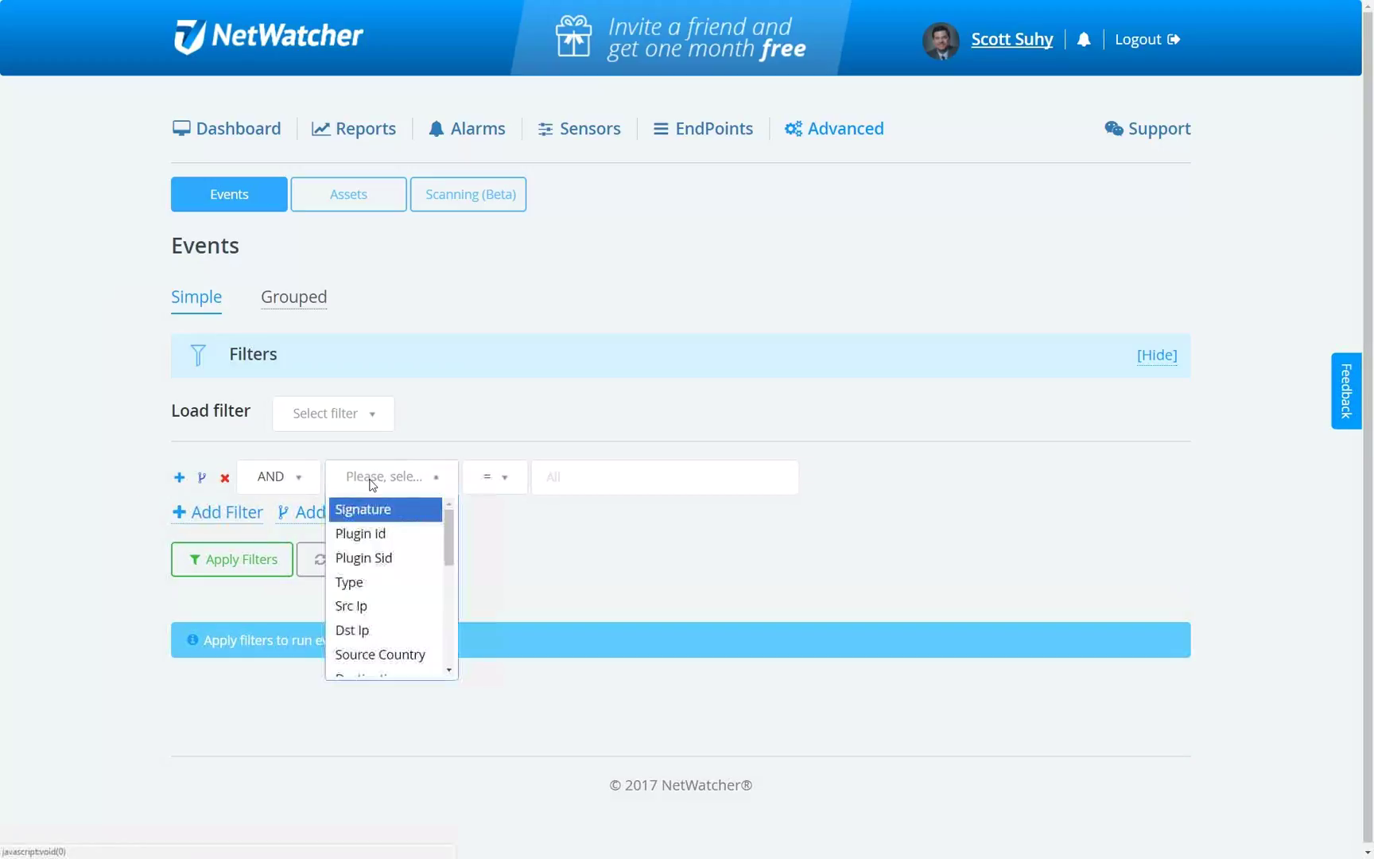
left_click(404, 585)
left_click(576, 478)
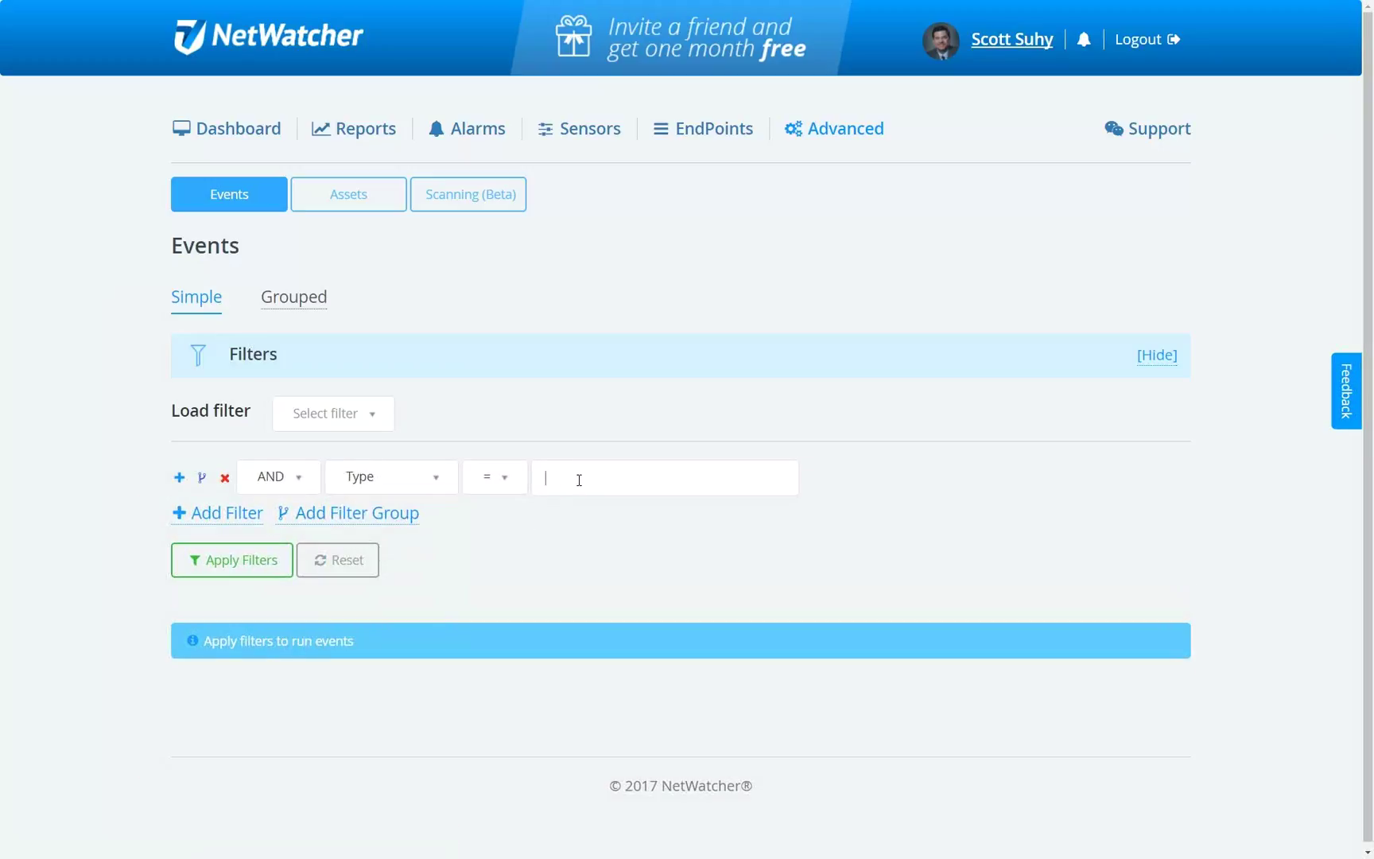
left_click(588, 561)
Step: Add a second filter with Source Country set to 'iran' (Iran, Islamic Republic of)
left_click(238, 514)
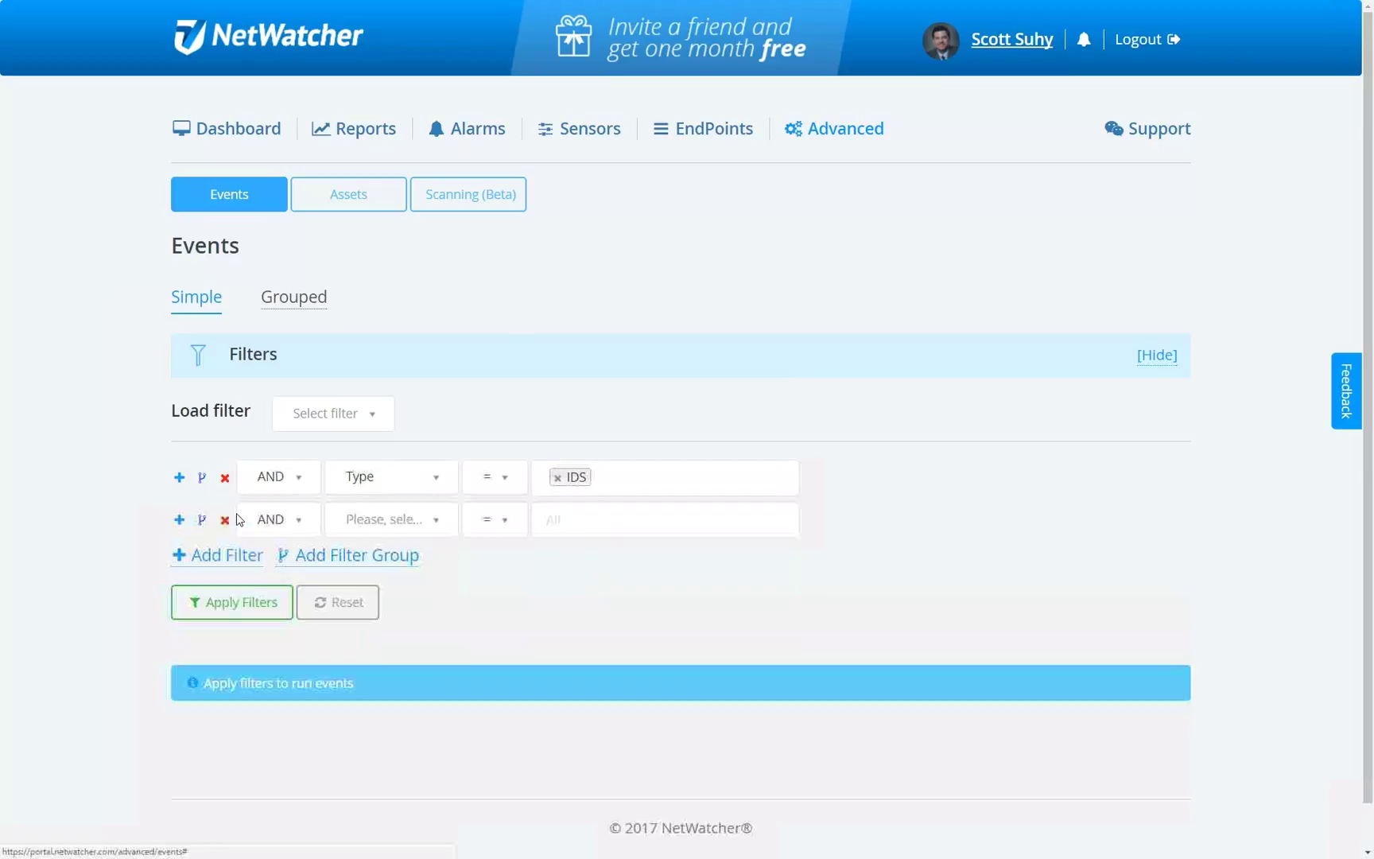
left_click(368, 528)
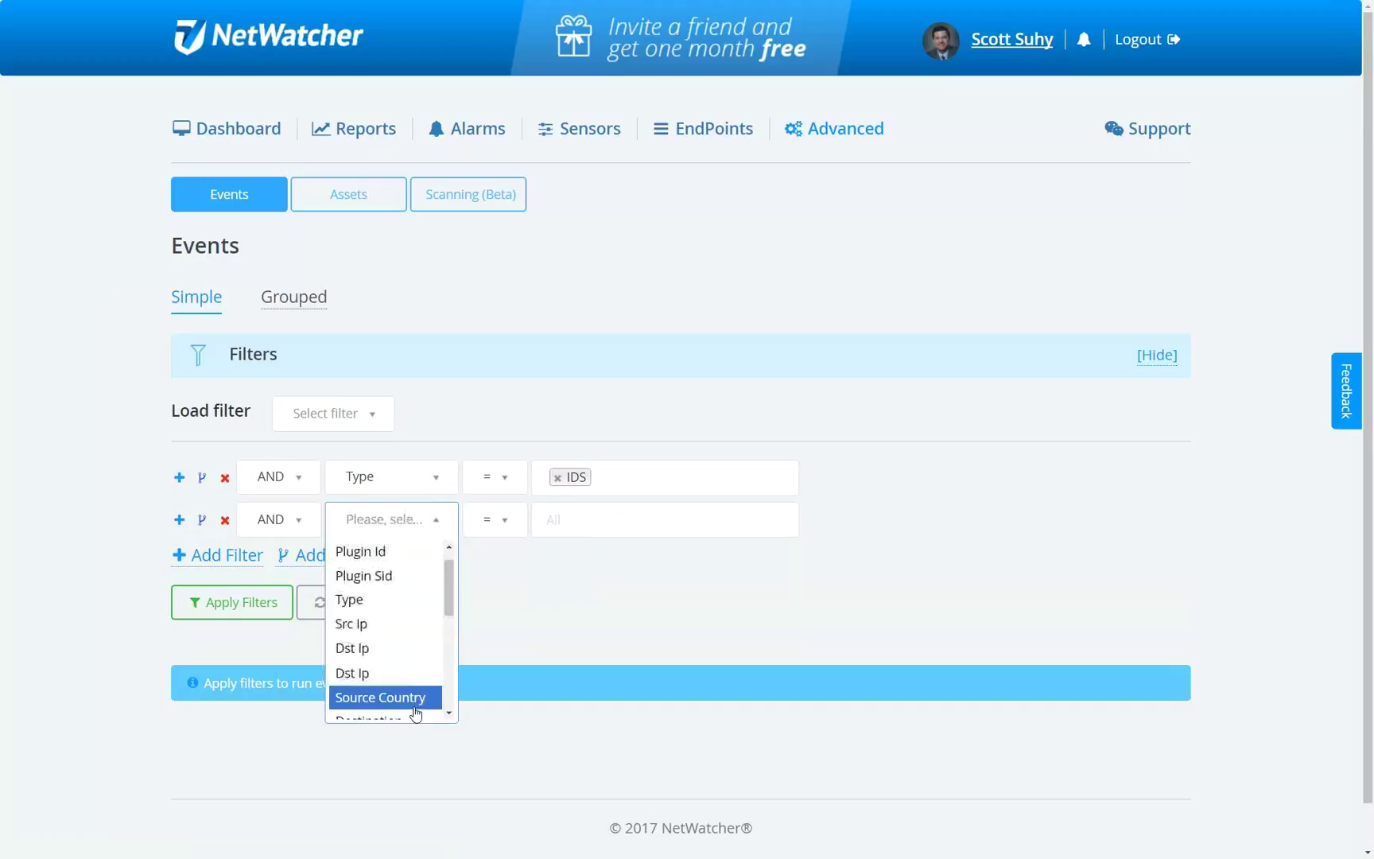
left_click(397, 673)
left_click(592, 527)
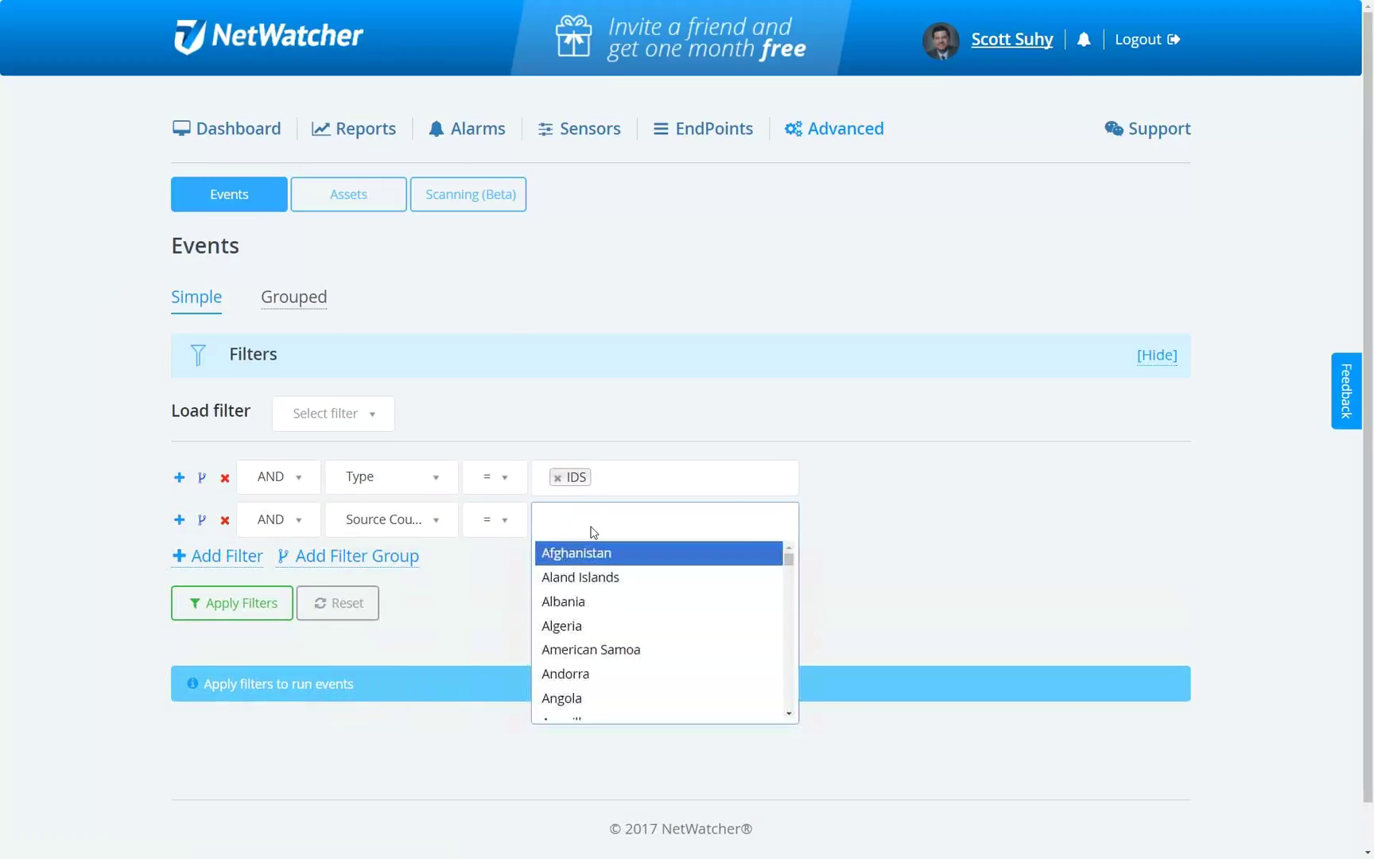
type("iran")
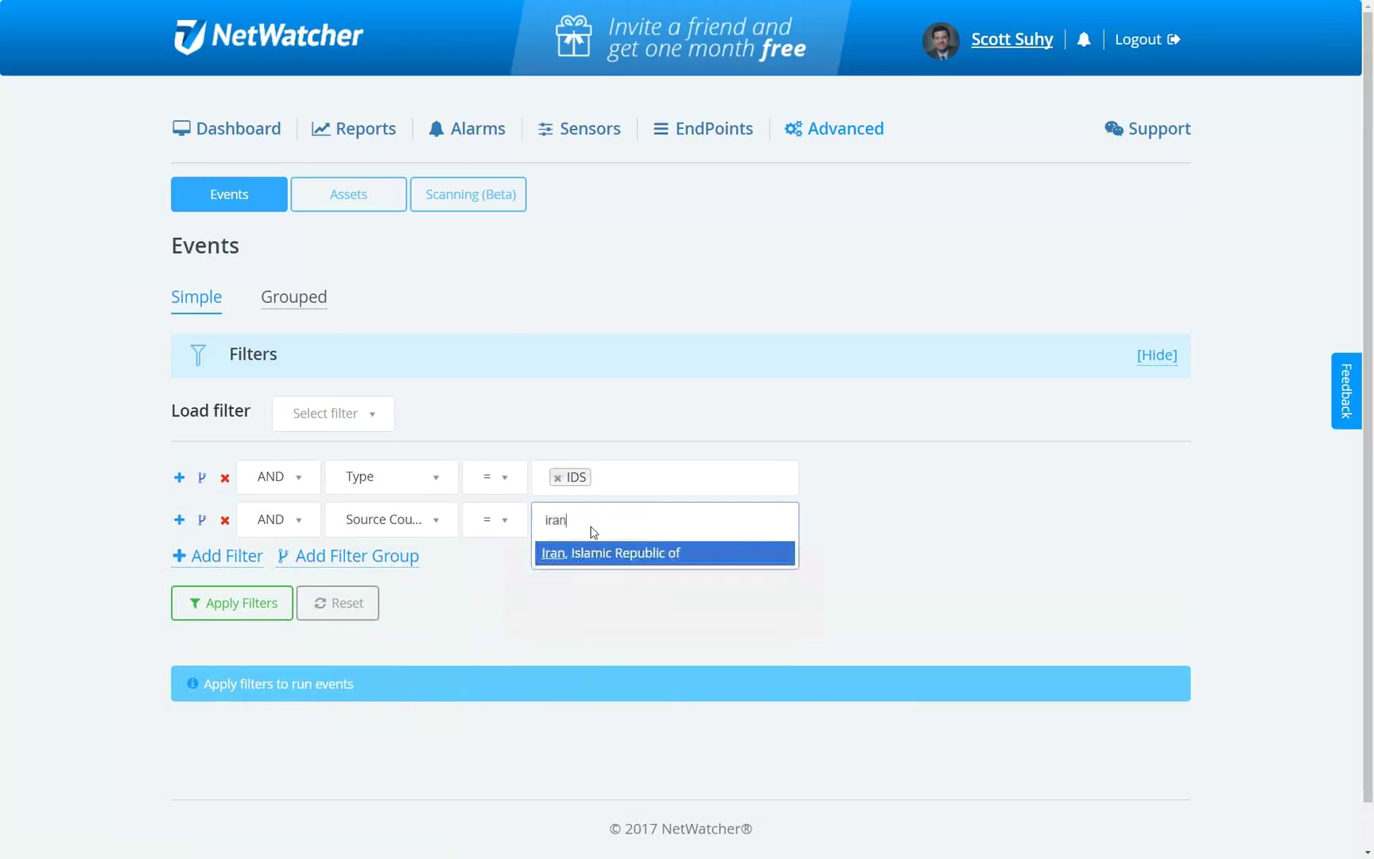
key("Return")
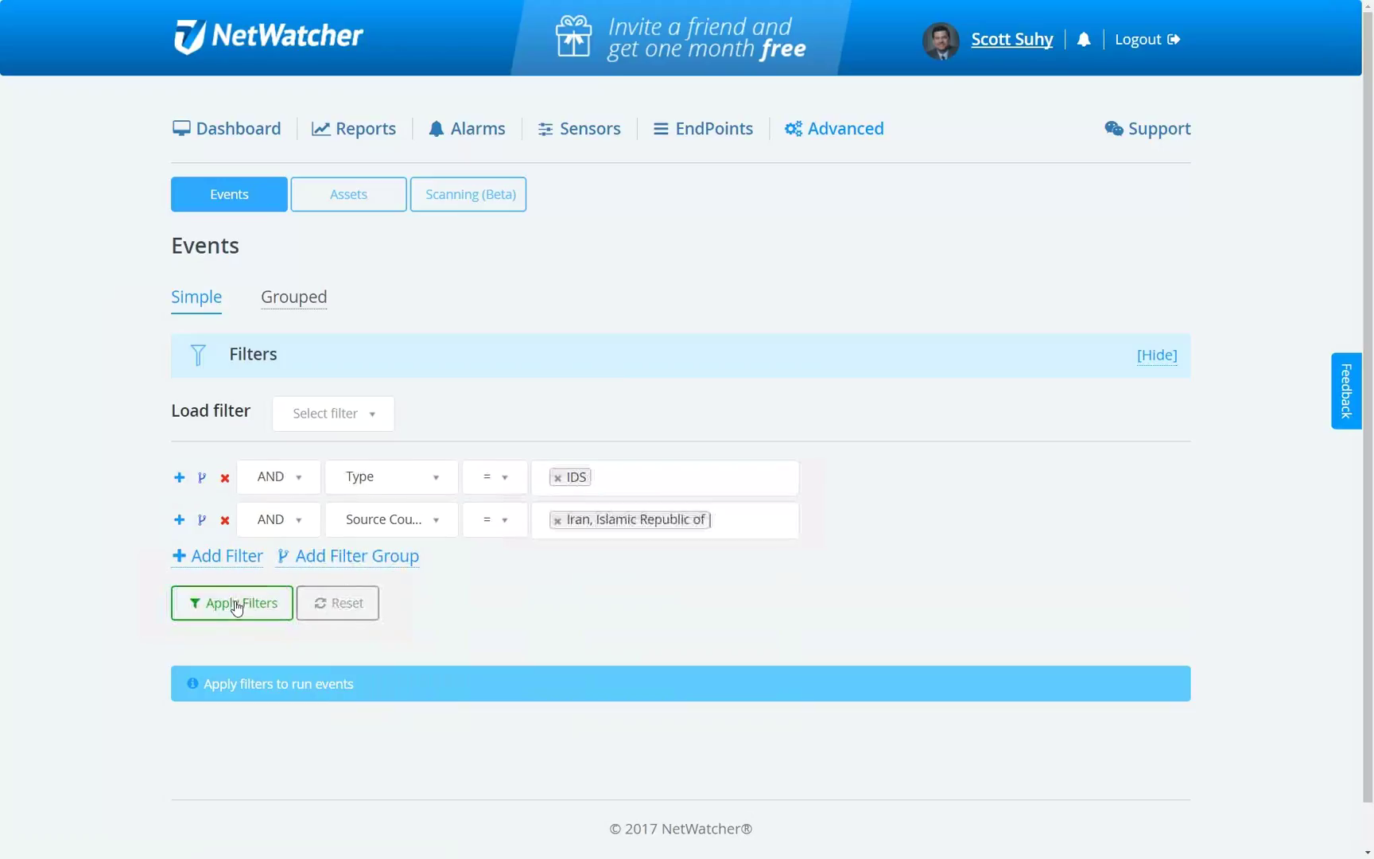
Step: Apply the IDS and Iran filters, then try the Save Filter Email/SMS options without saving
left_click(236, 605)
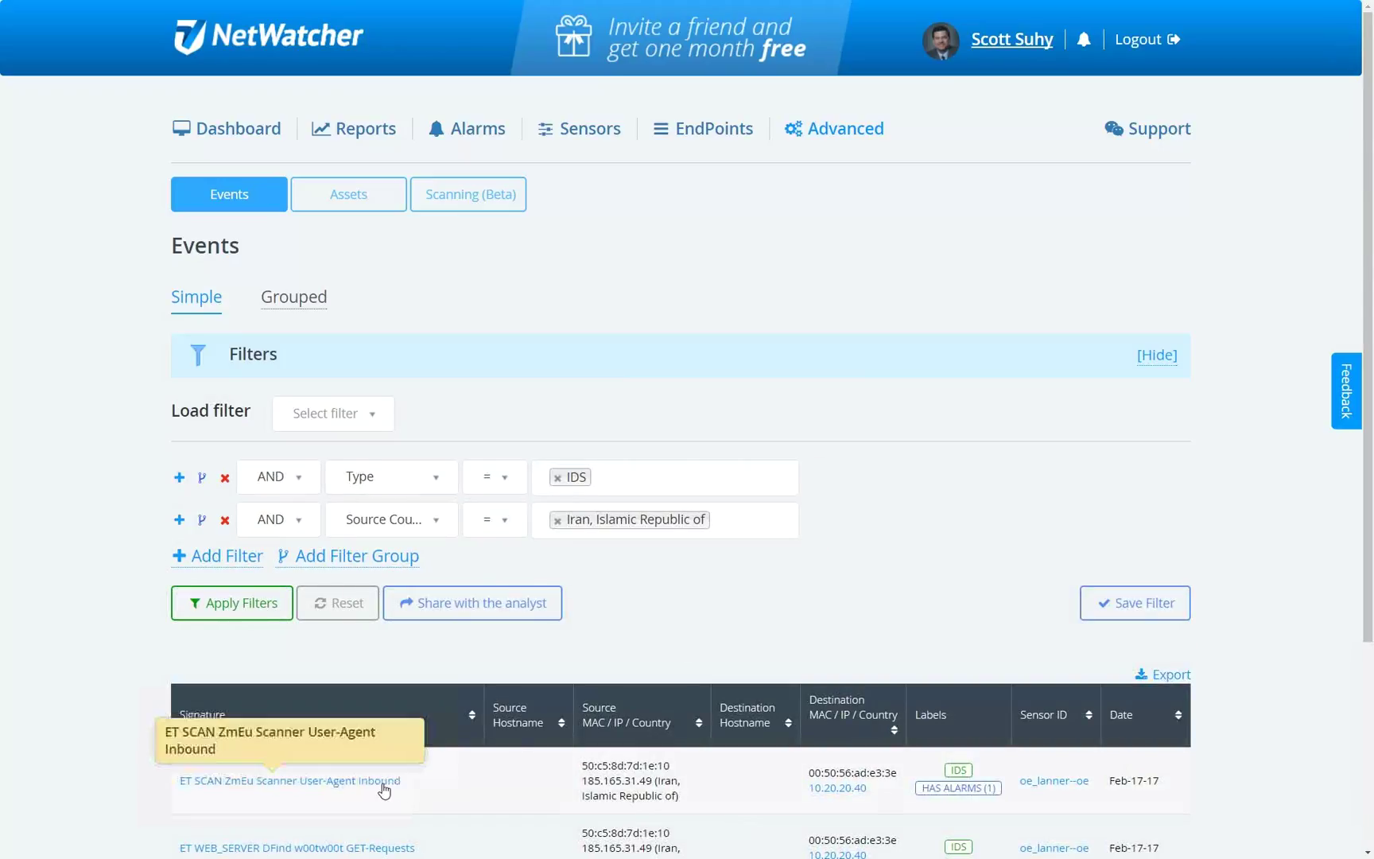
scroll(1372, 362, "down", 2)
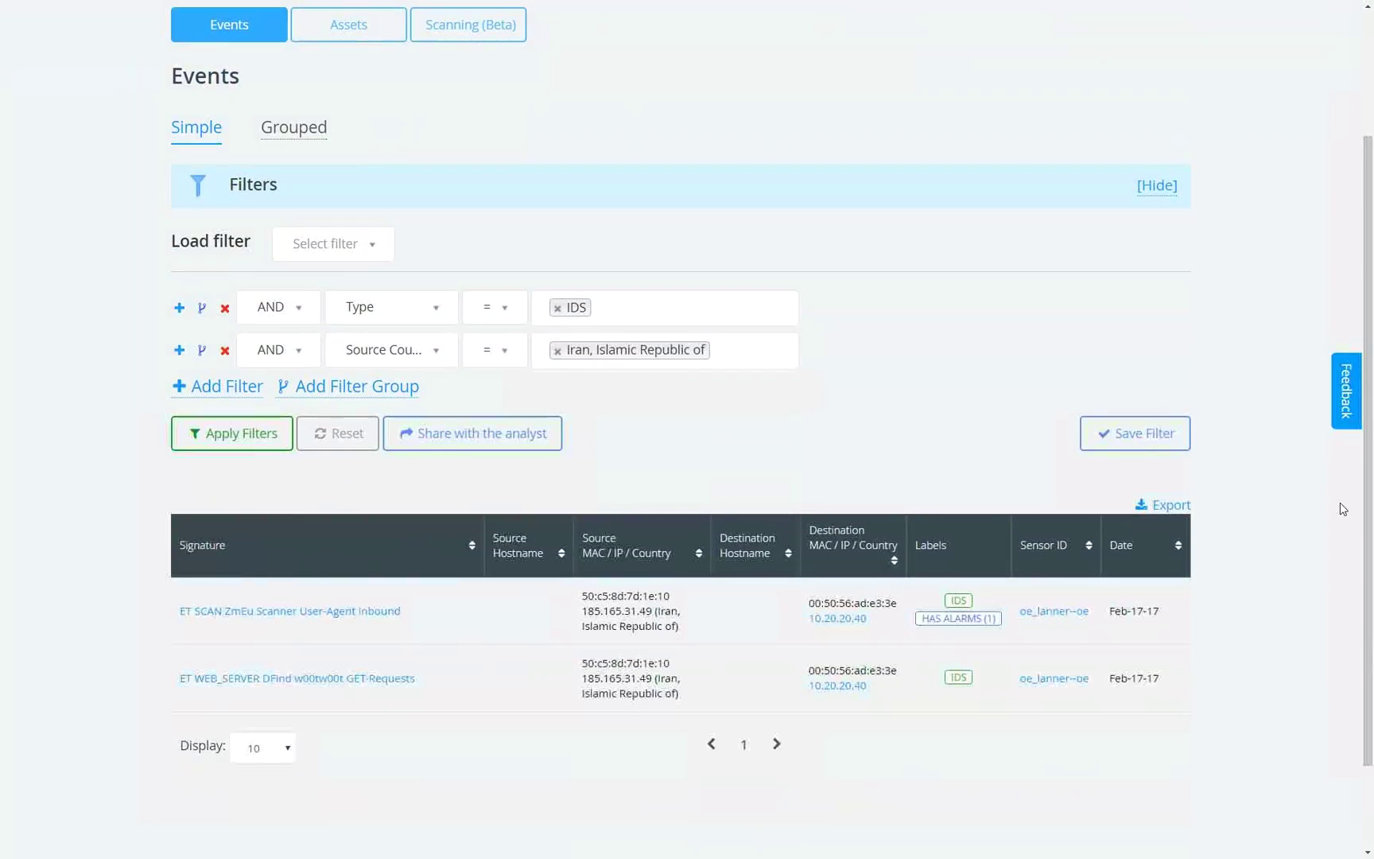
left_click(1134, 433)
left_click(433, 275)
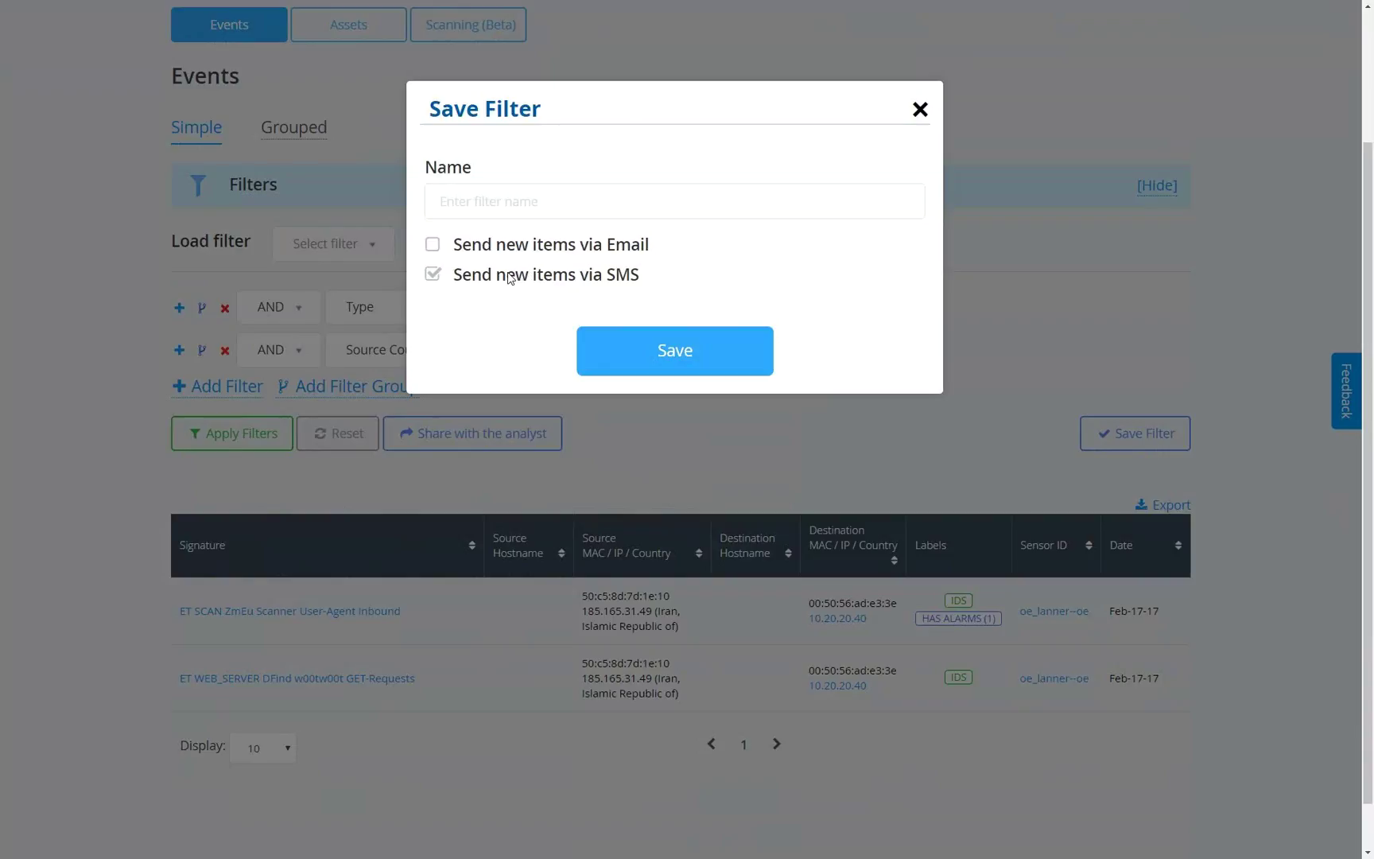
left_click(512, 279)
left_click(506, 281)
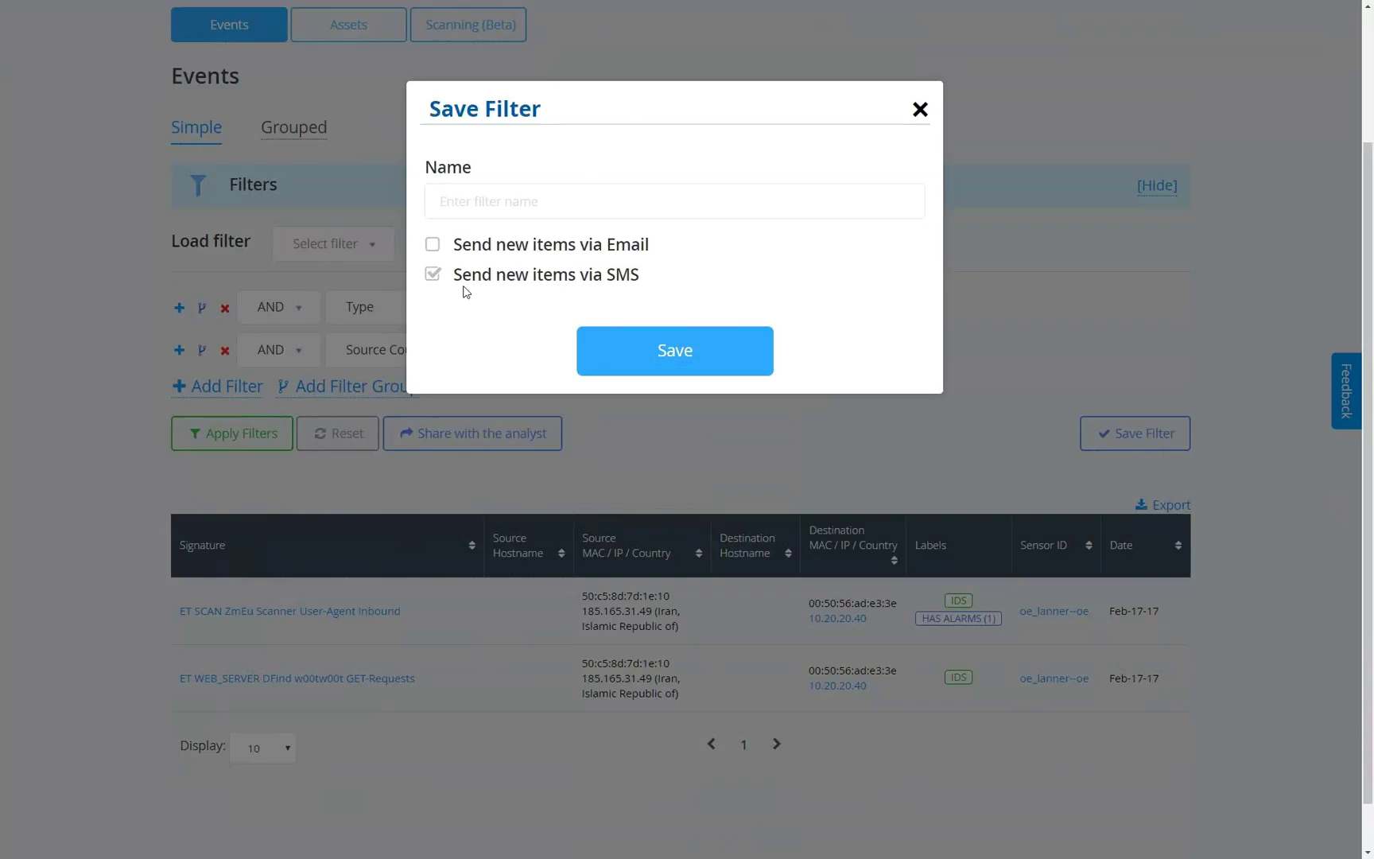
left_click(528, 251)
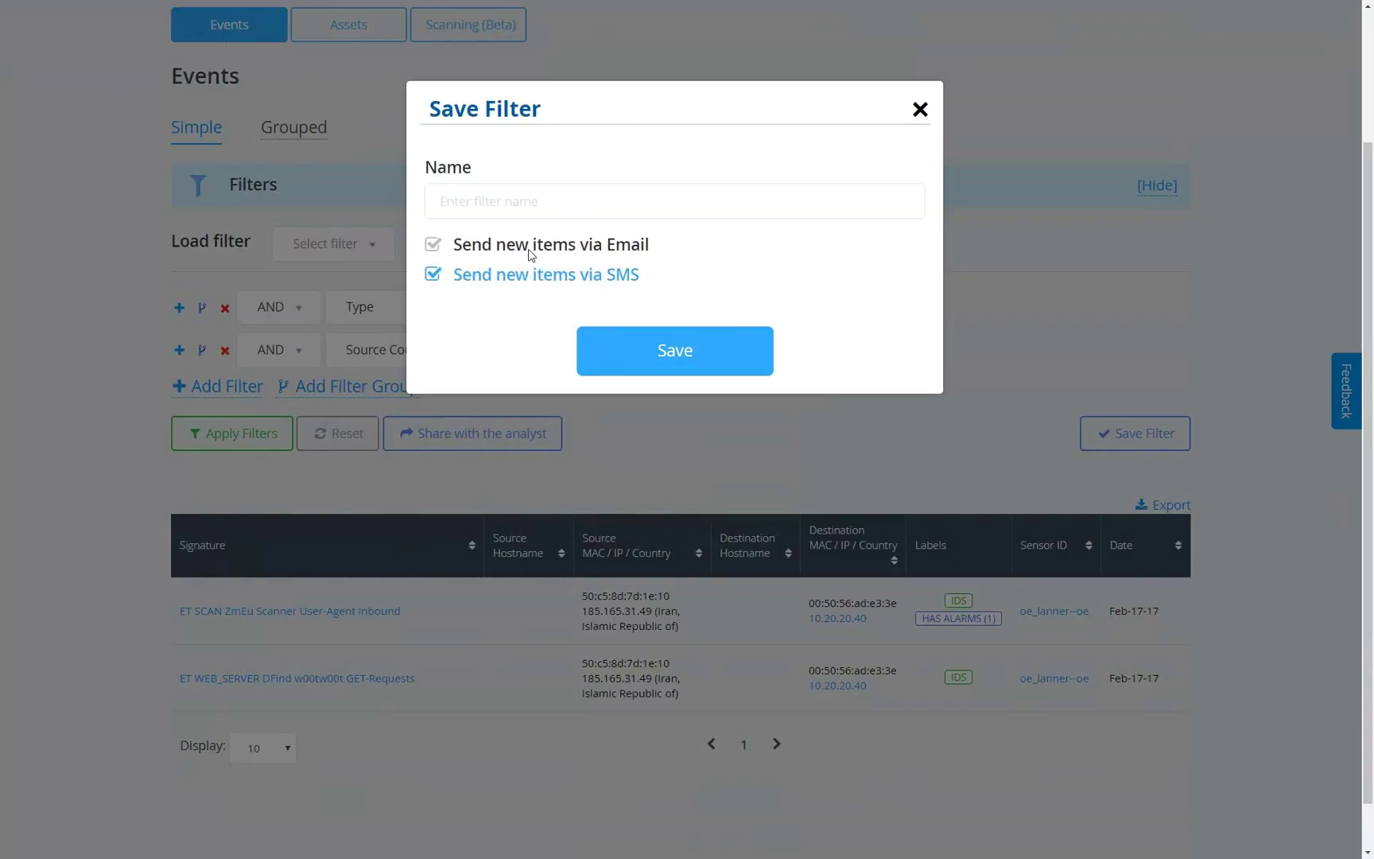
left_click(919, 109)
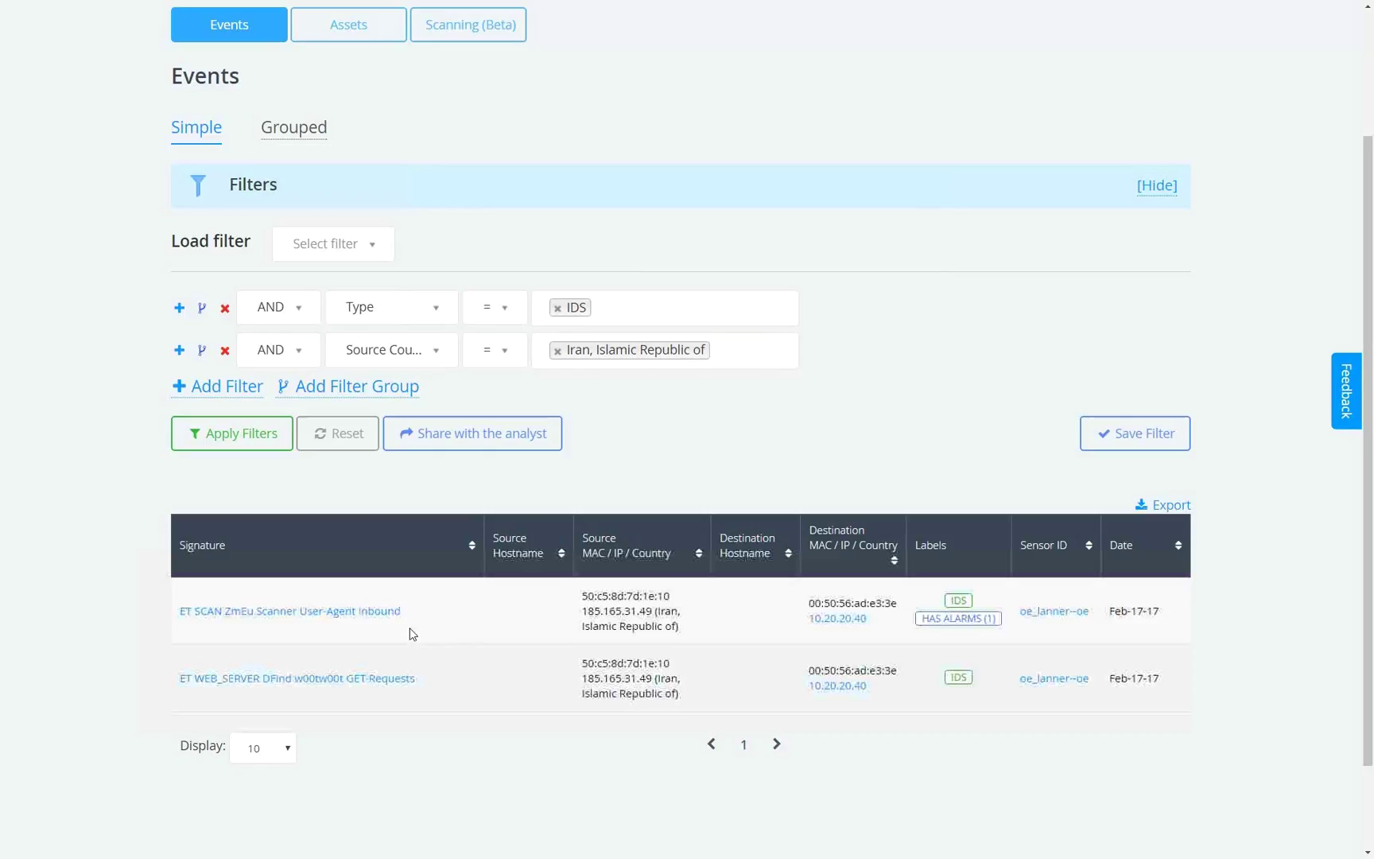
Step: Open the detail page of the ET SCAN ZmEu Scanner User-Agent Inbound event
left_click(308, 616)
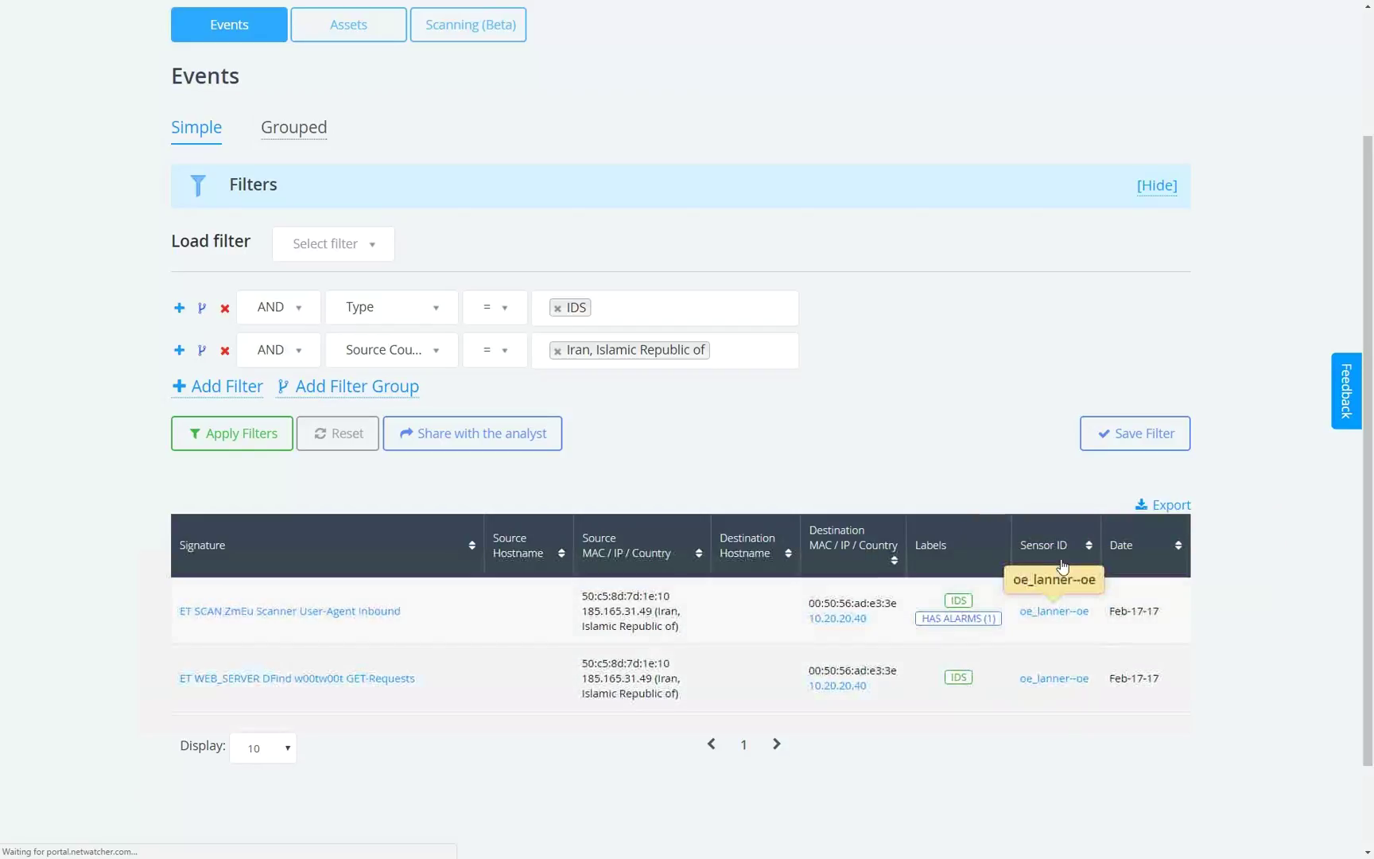
left_click(1046, 681)
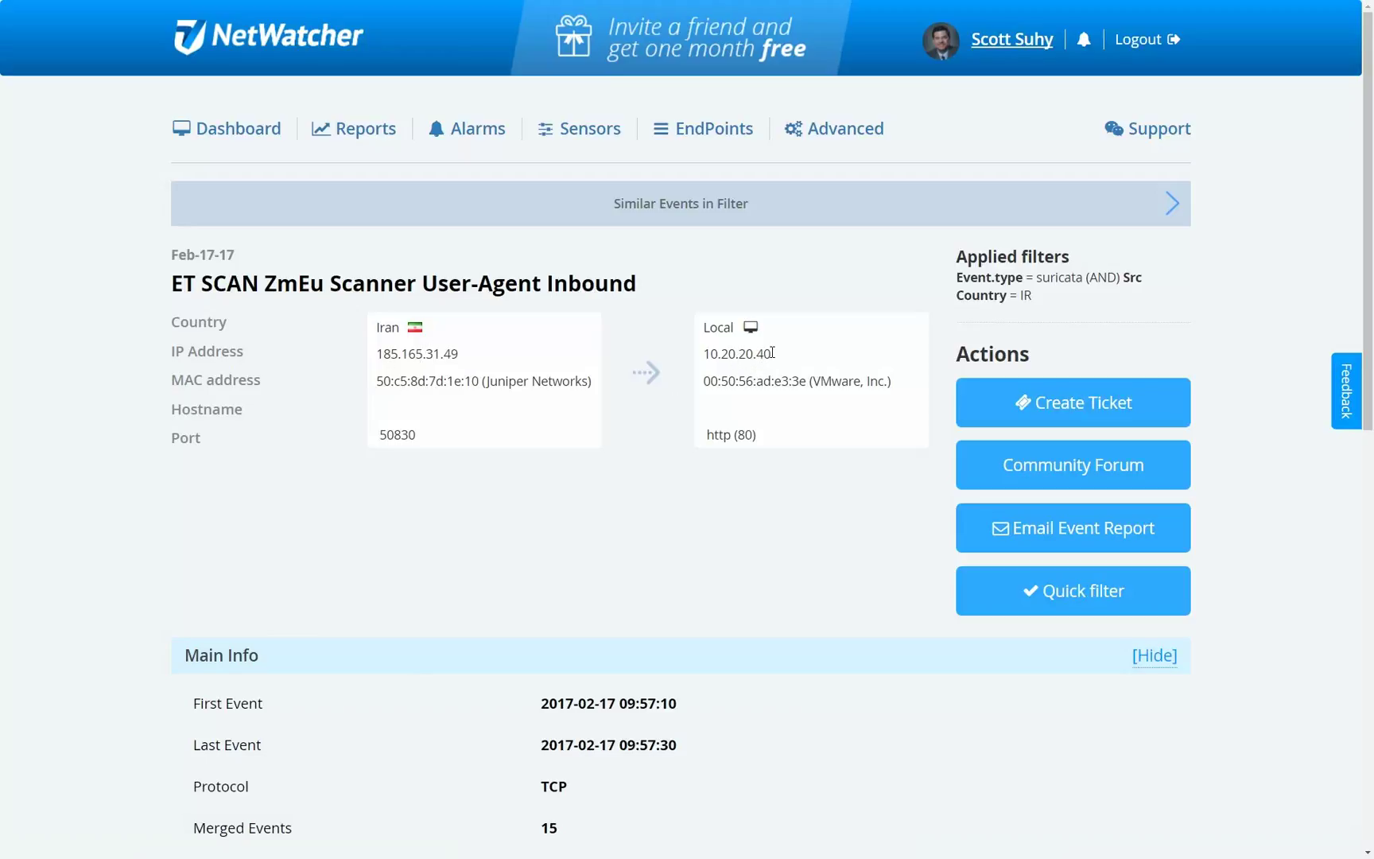
Step: Highlight the destination IP 10.20.20.40 and expand the additional event information
left_click_drag(771, 353, 702, 354)
left_click(734, 497)
scroll(1367, 155, "down", 5)
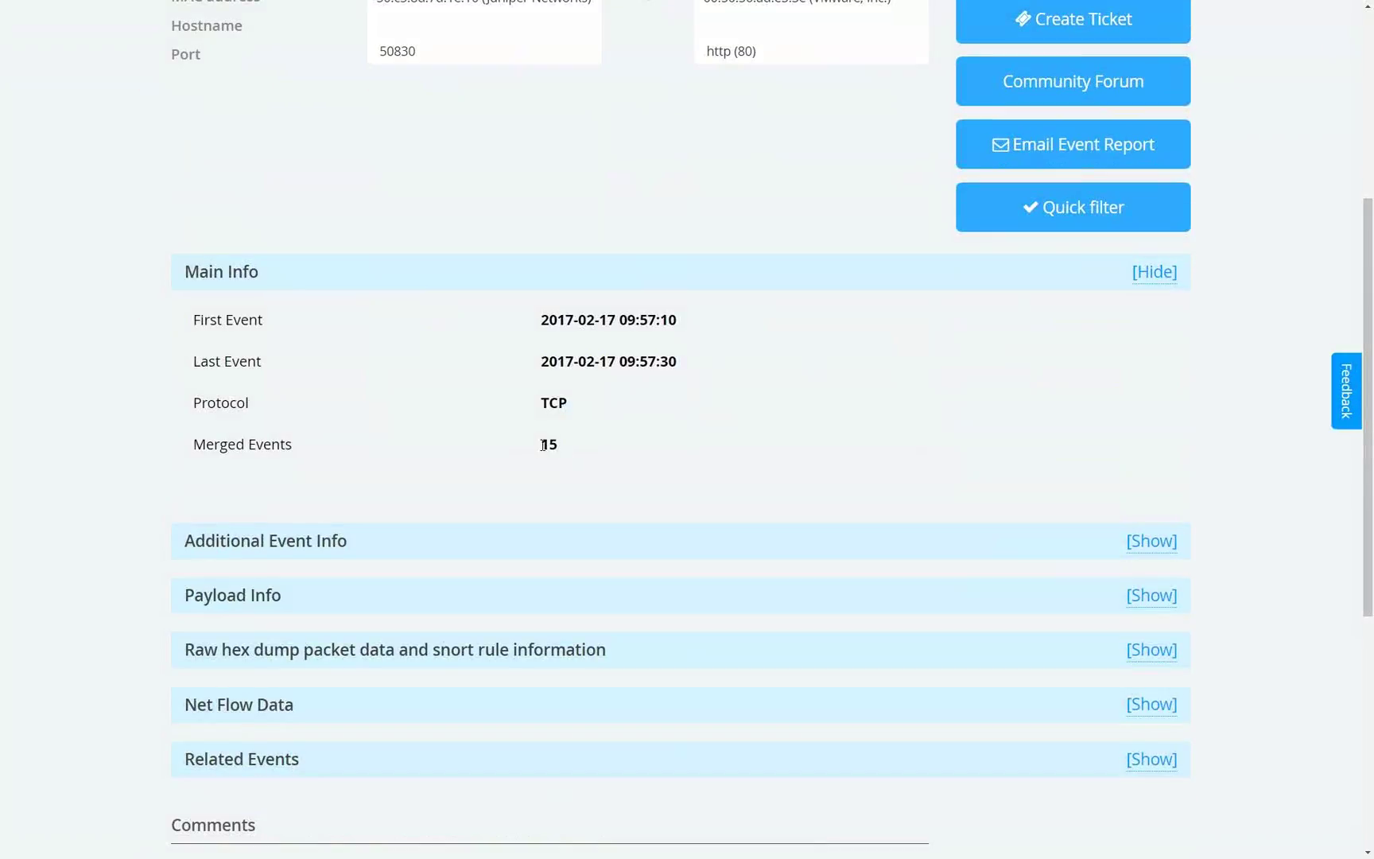
scroll(1247, 385, "down", 3)
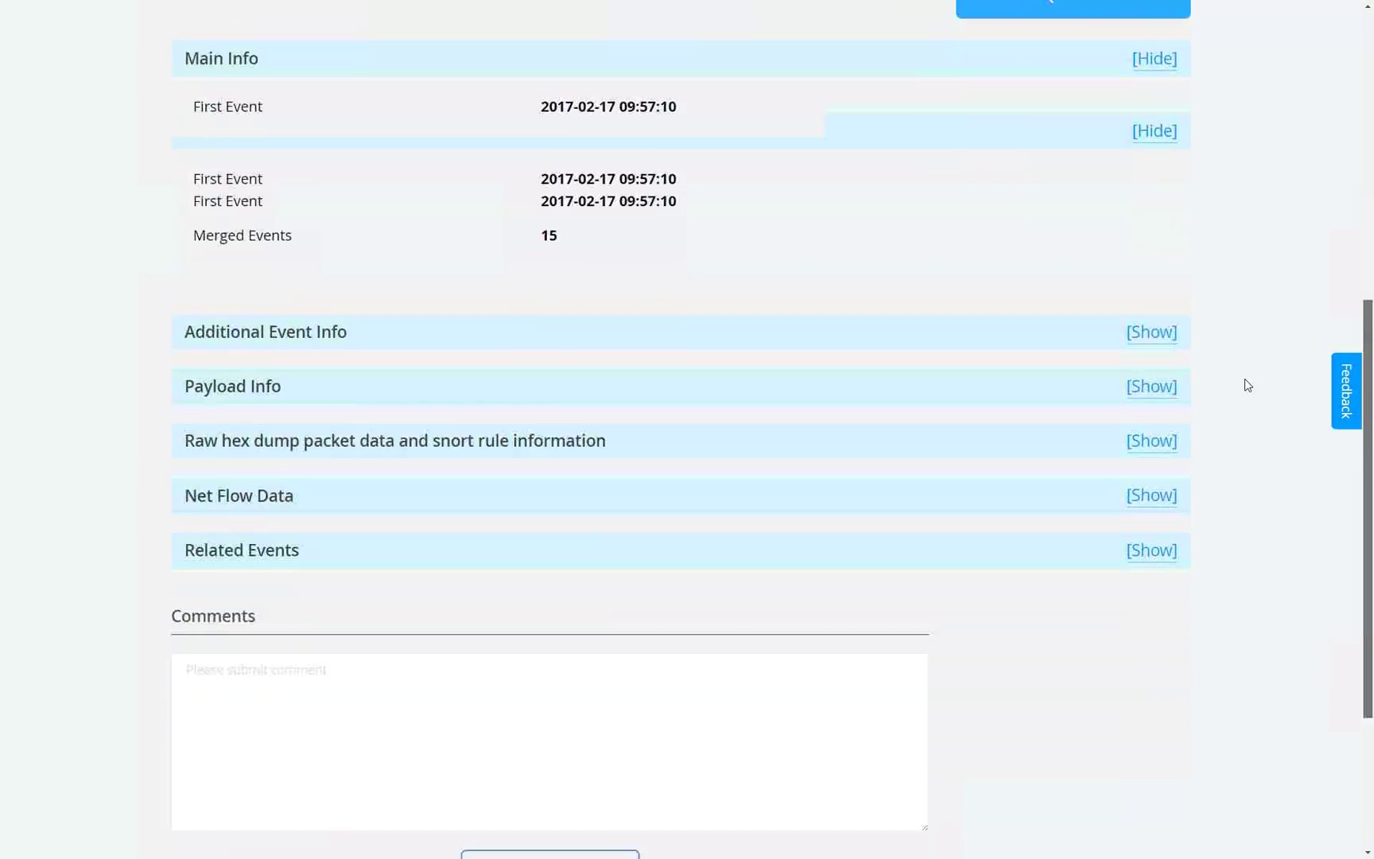
left_click(1151, 330)
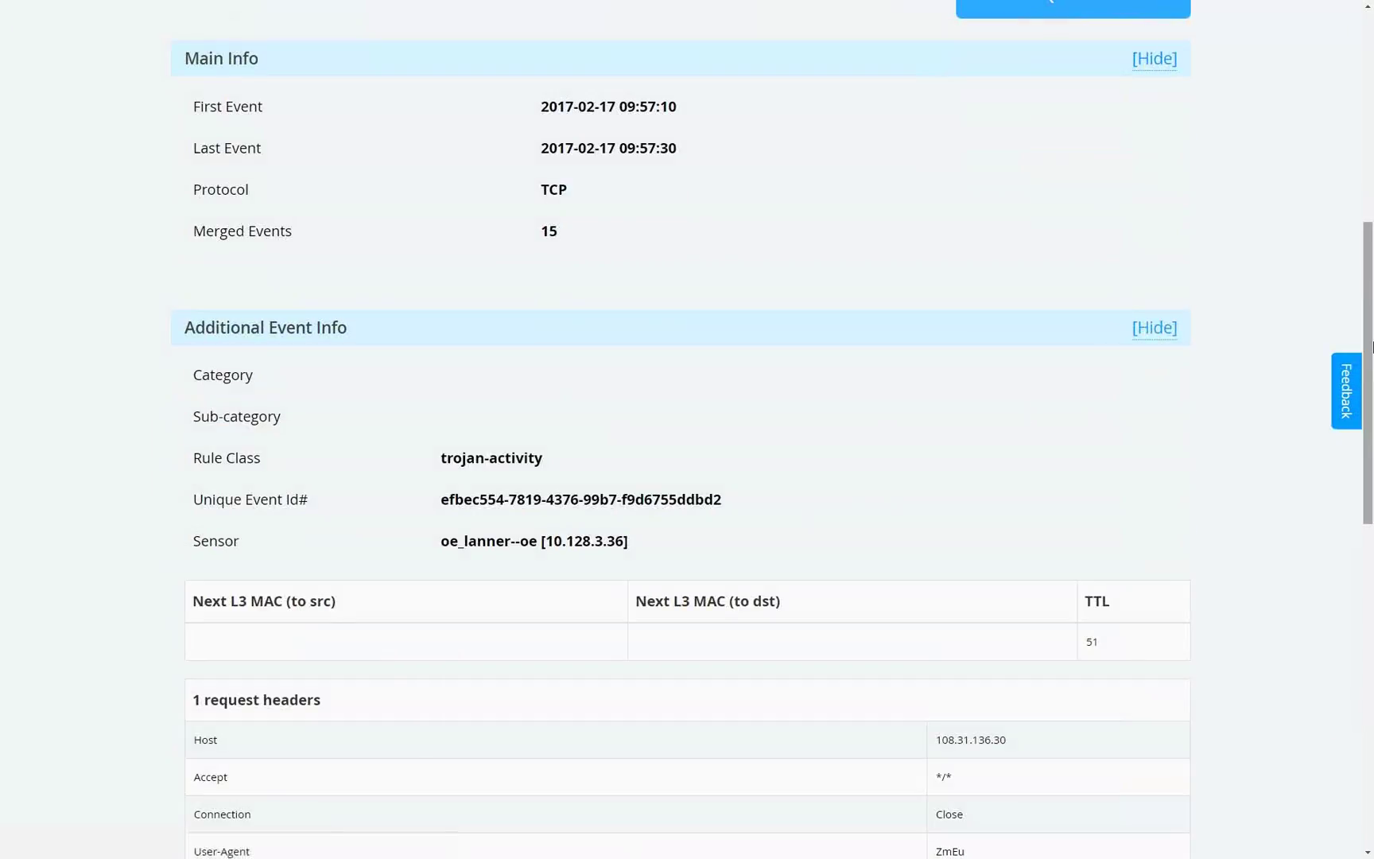
left_click_drag(1371, 345, 1371, 529)
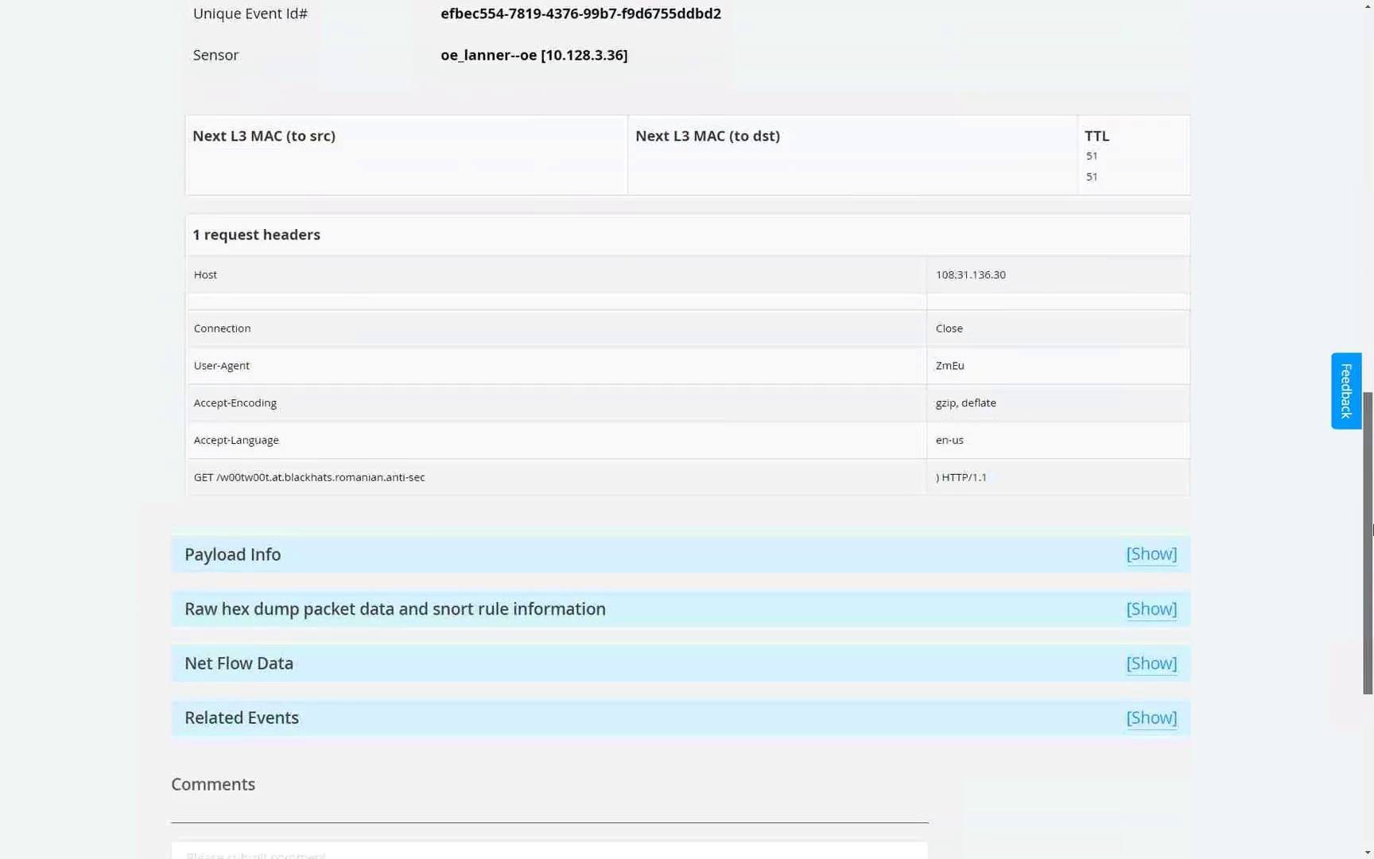
scroll(1304, 521, "down", 3)
Step: Expand Payload Info, Raw hex dump and Net Flow Data, highlighting the packet and byte counts
left_click(1169, 381)
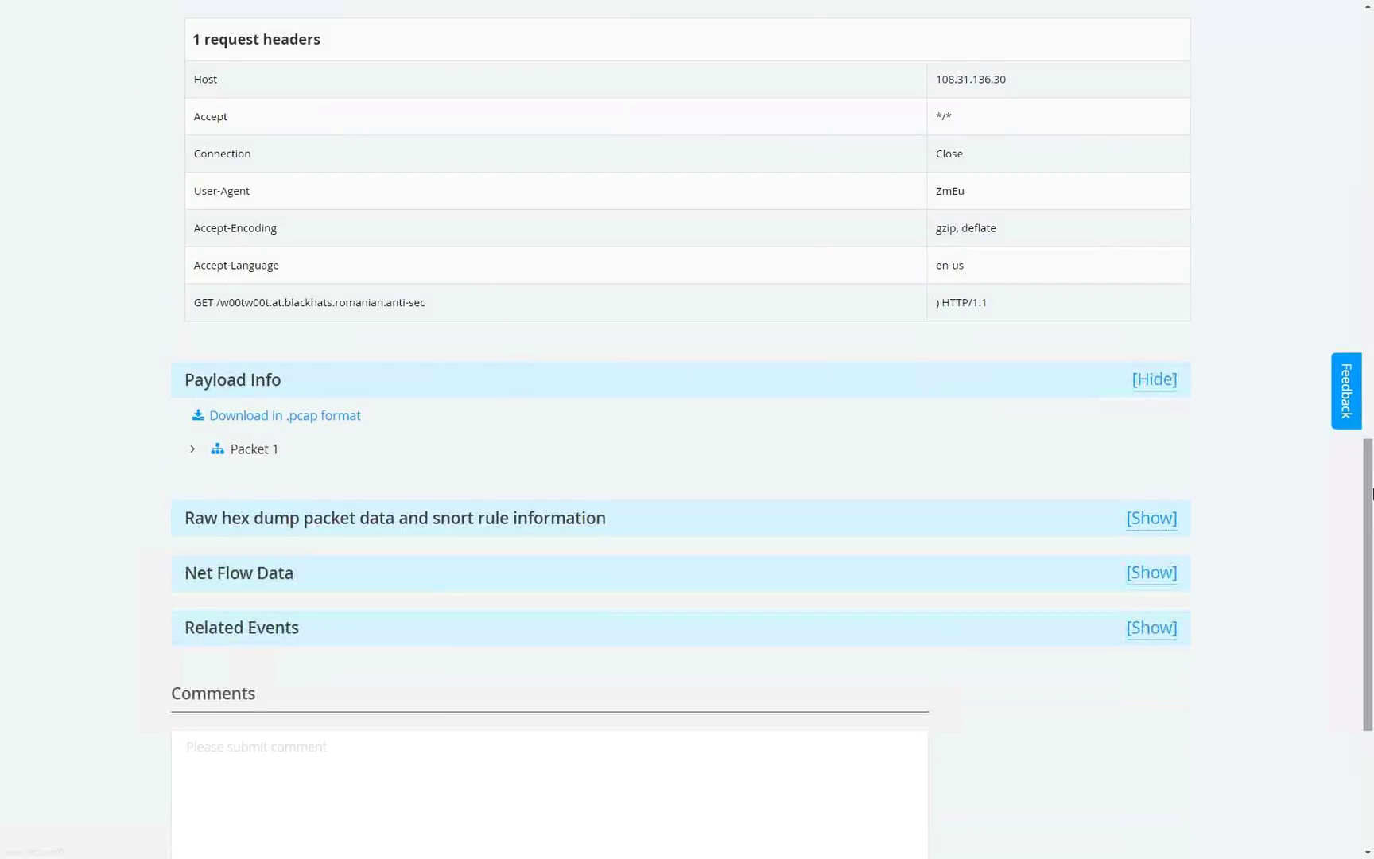
scroll(1233, 386, "down", 2)
left_click(1155, 364)
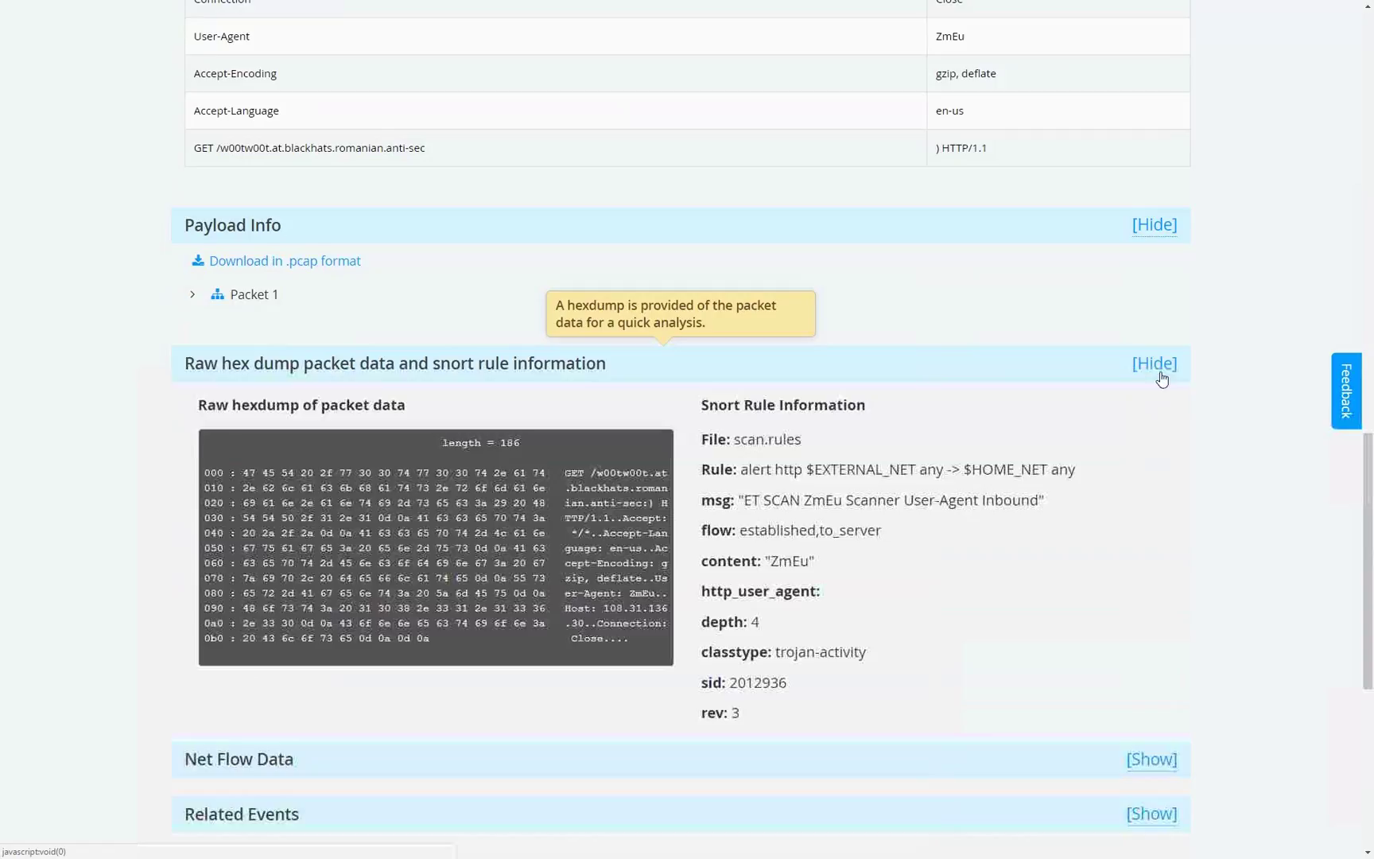
scroll(822, 433, "down", 2)
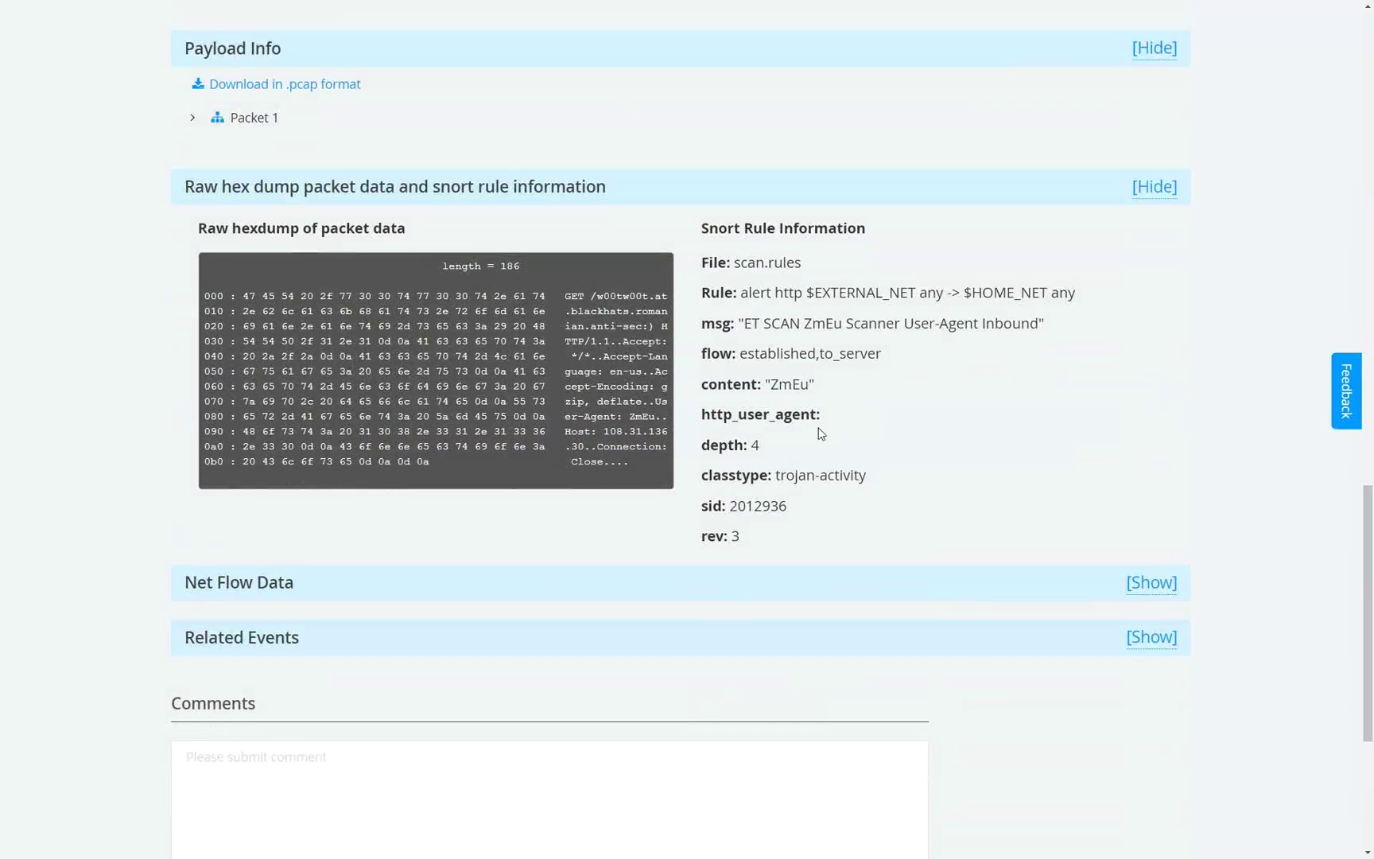
left_click(1149, 583)
scroll(449, 486, "down", 6)
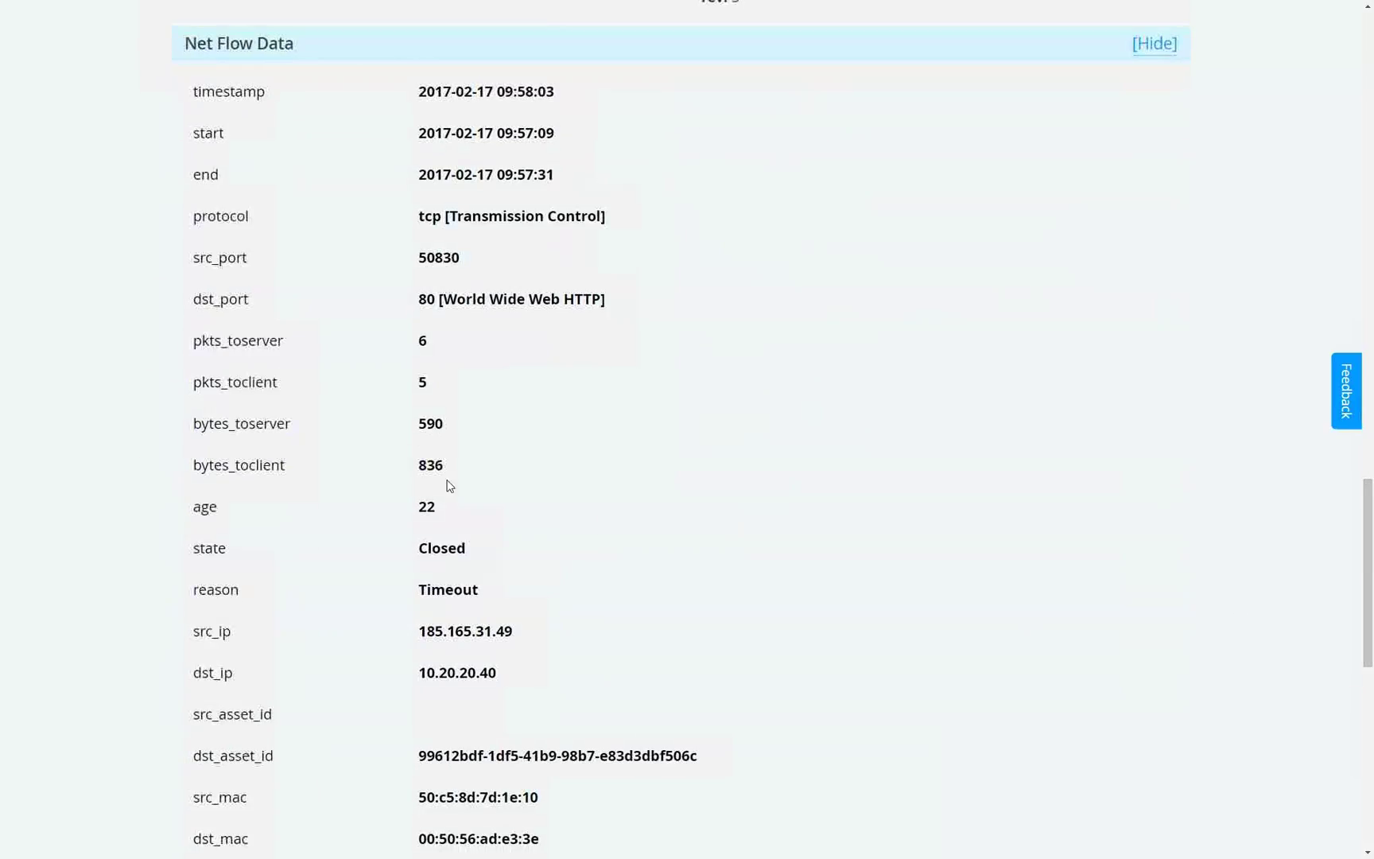
left_click_drag(367, 477, 282, 352)
scroll(1360, 545, "down", 8)
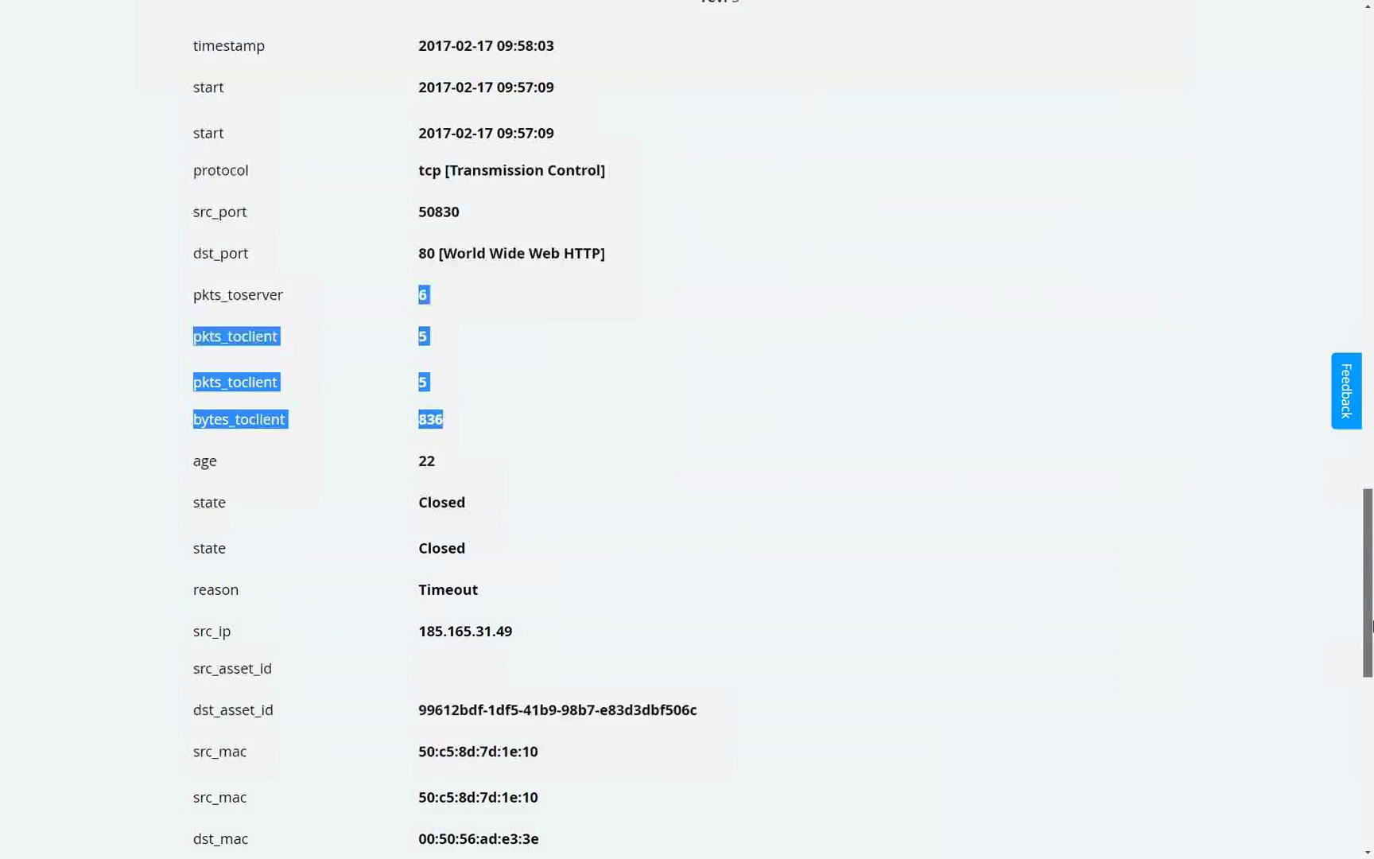
Step: Expand Related Events and search them within a day instead of within the hour
left_click(1158, 429)
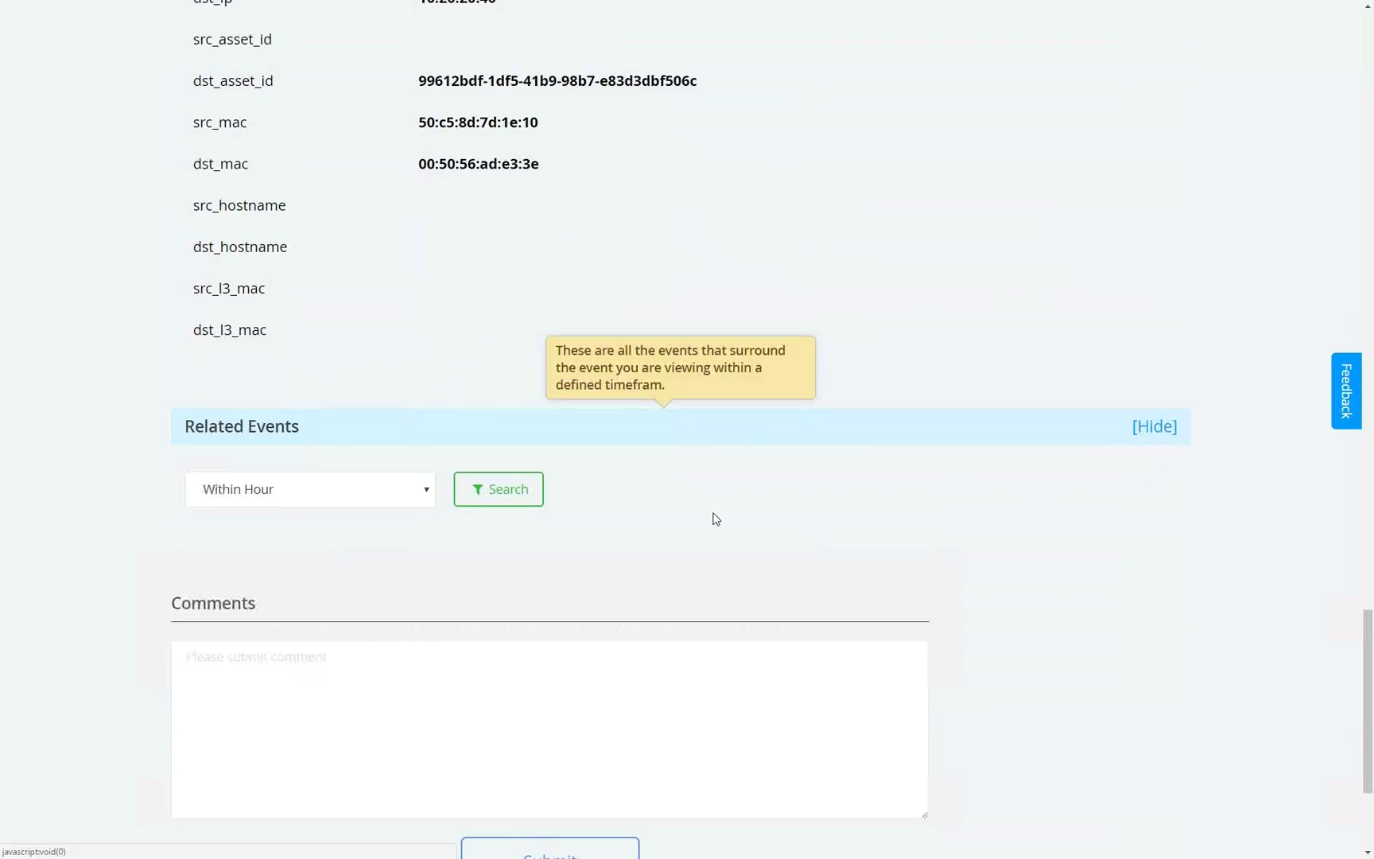
left_click(485, 489)
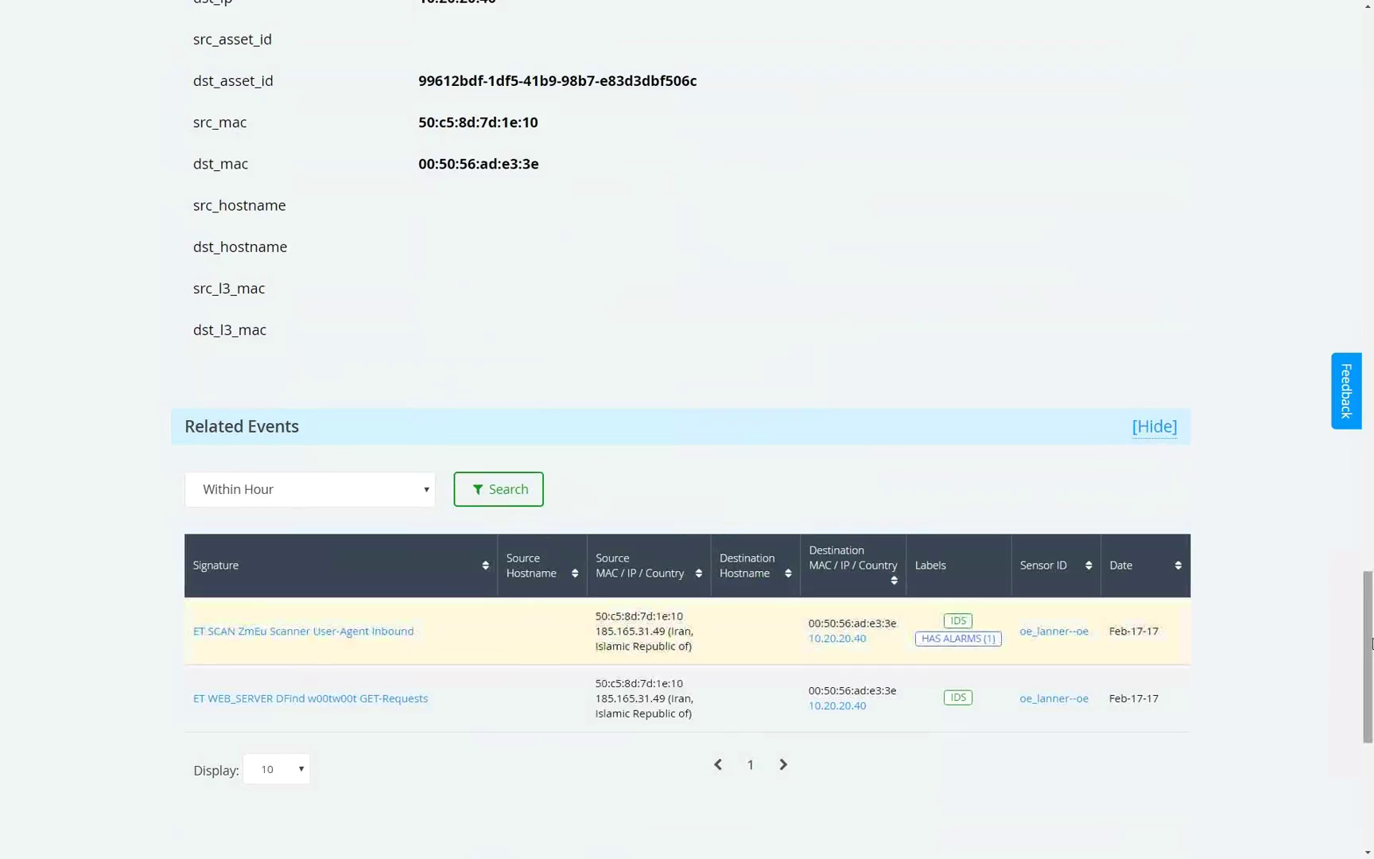
left_click(310, 488)
left_click(313, 534)
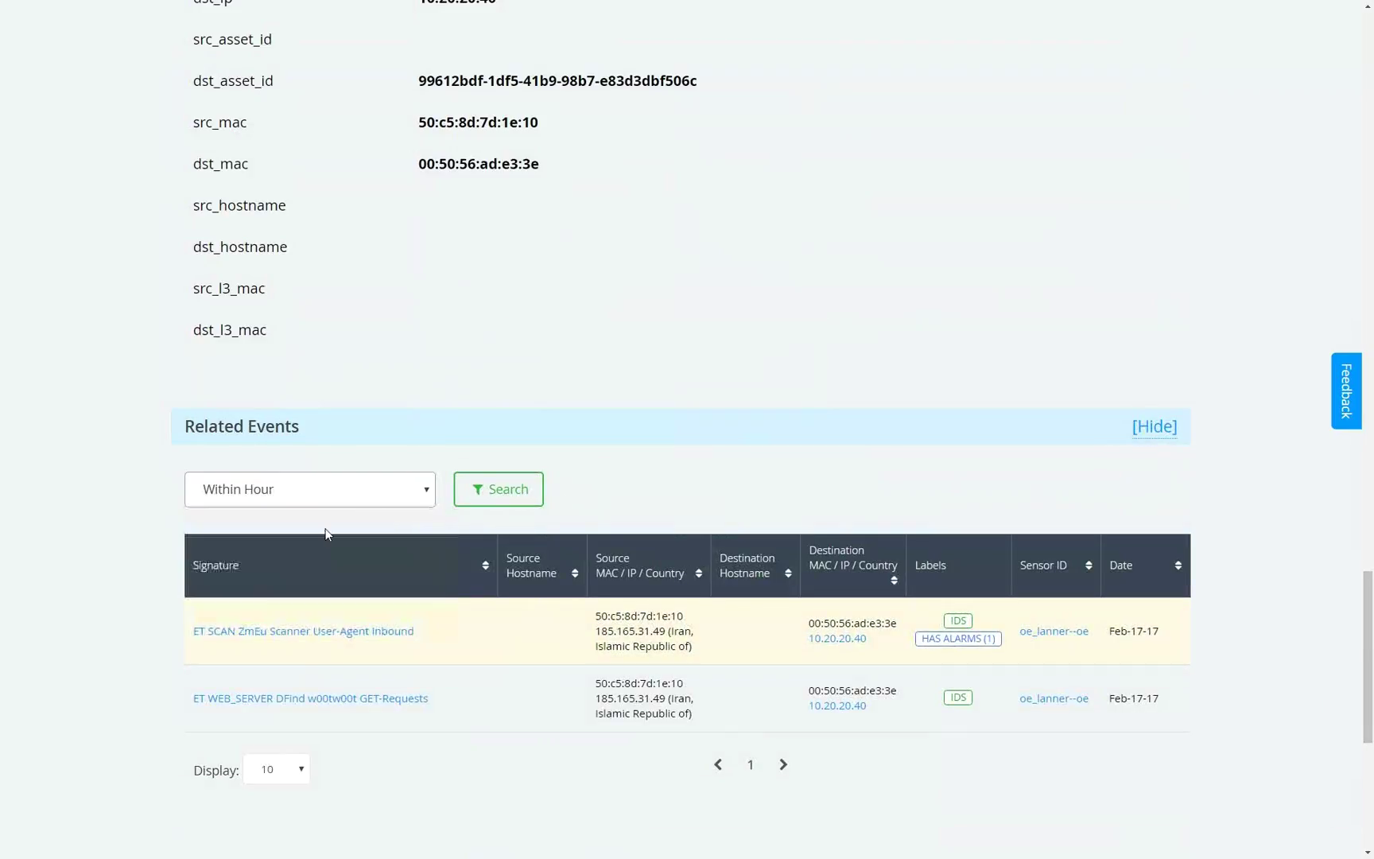
left_click_drag(1370, 632, 1370, 713)
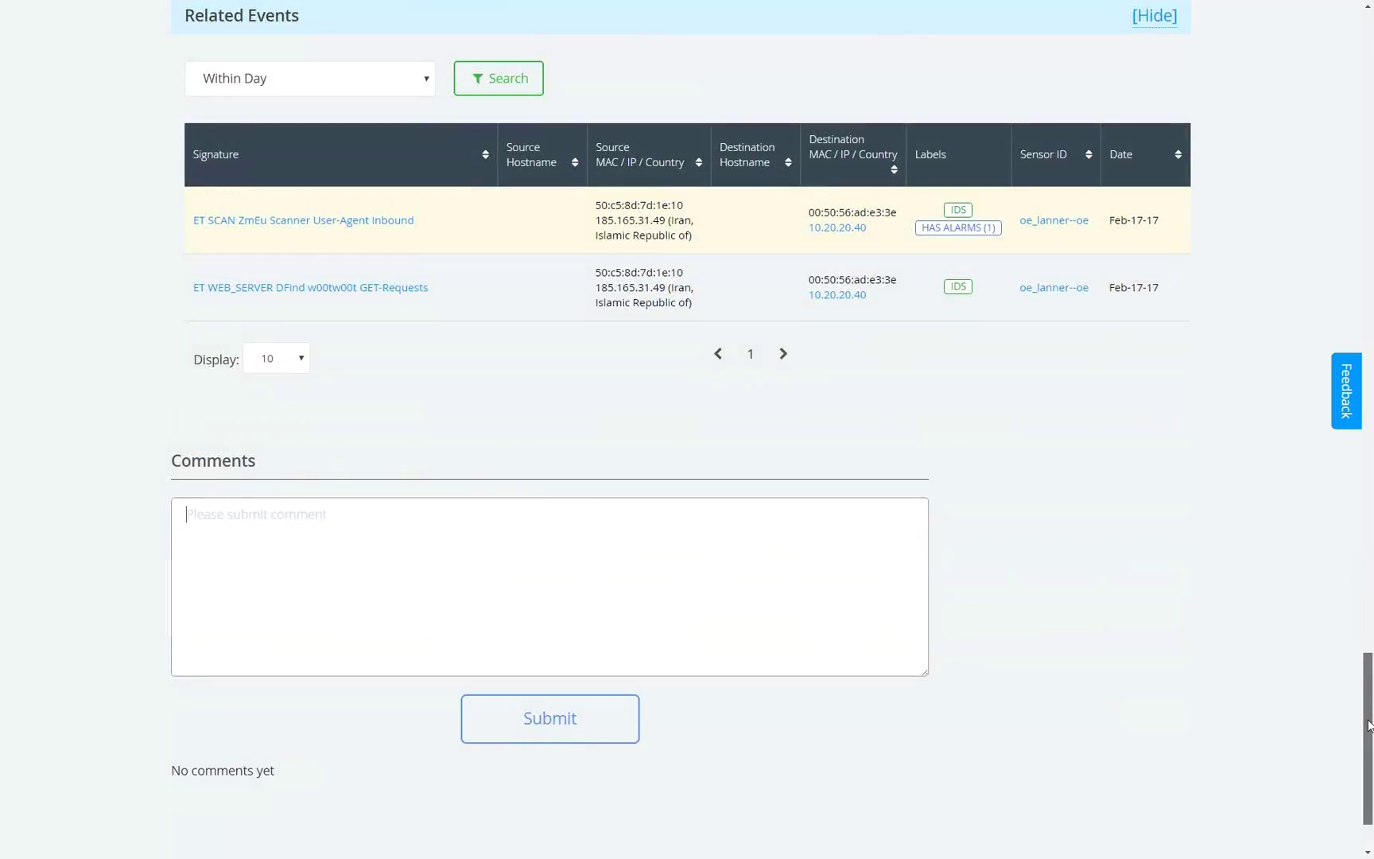
left_click_drag(1370, 724, 1370, 75)
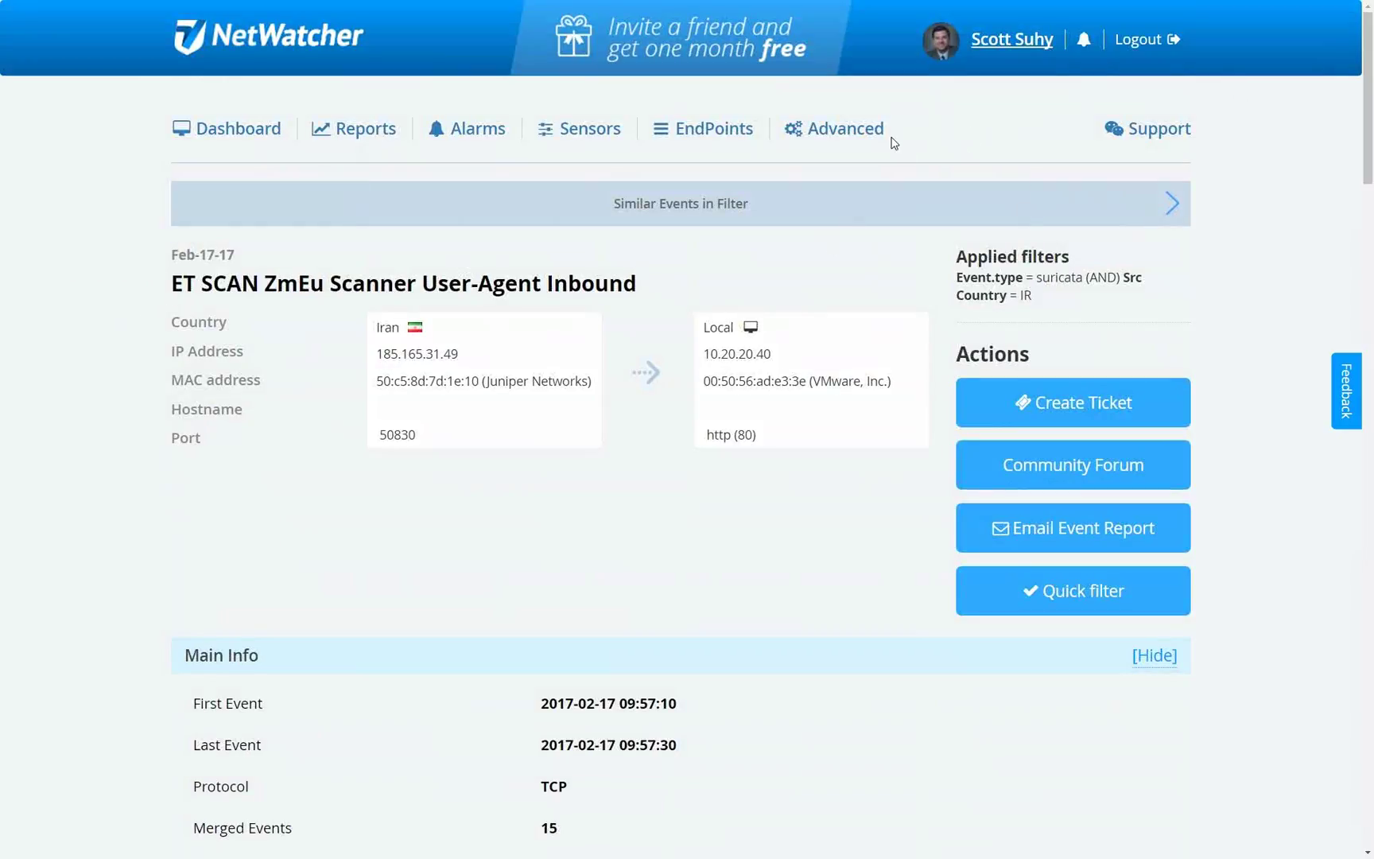
Step: Switch Advanced events to the Grouped view and apply the China, IDS, last-week filters
left_click(822, 134)
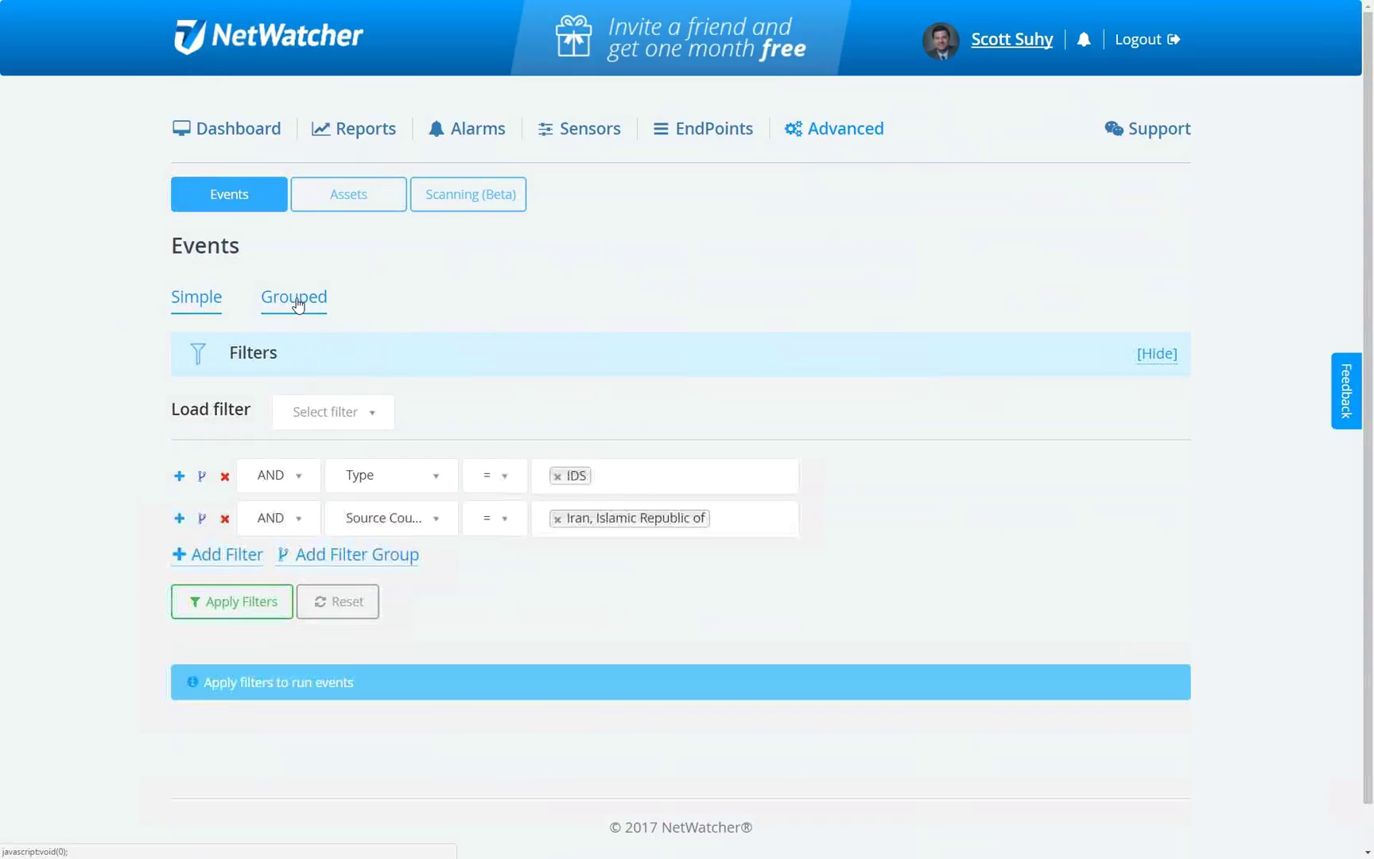
left_click(296, 302)
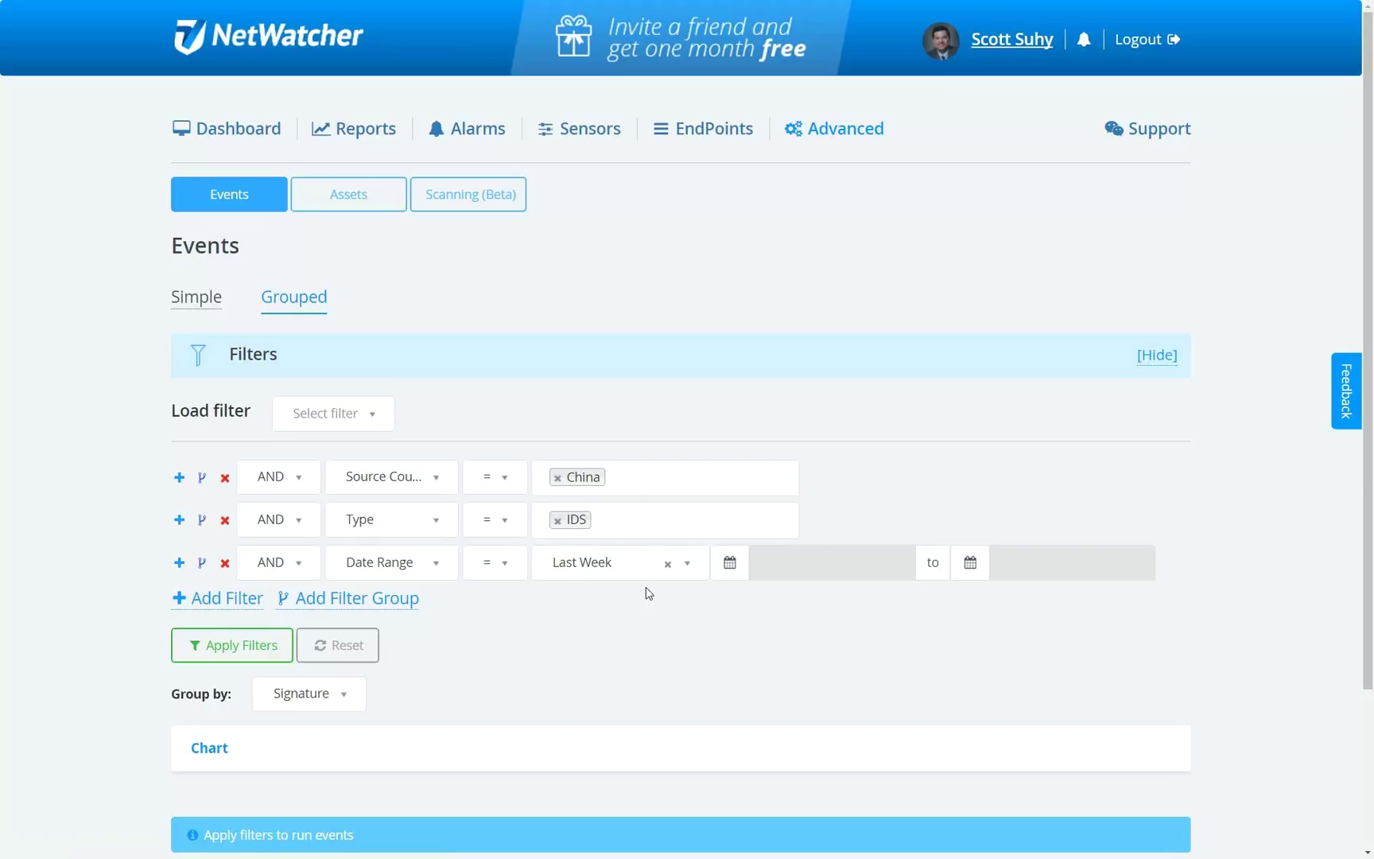
left_click(241, 646)
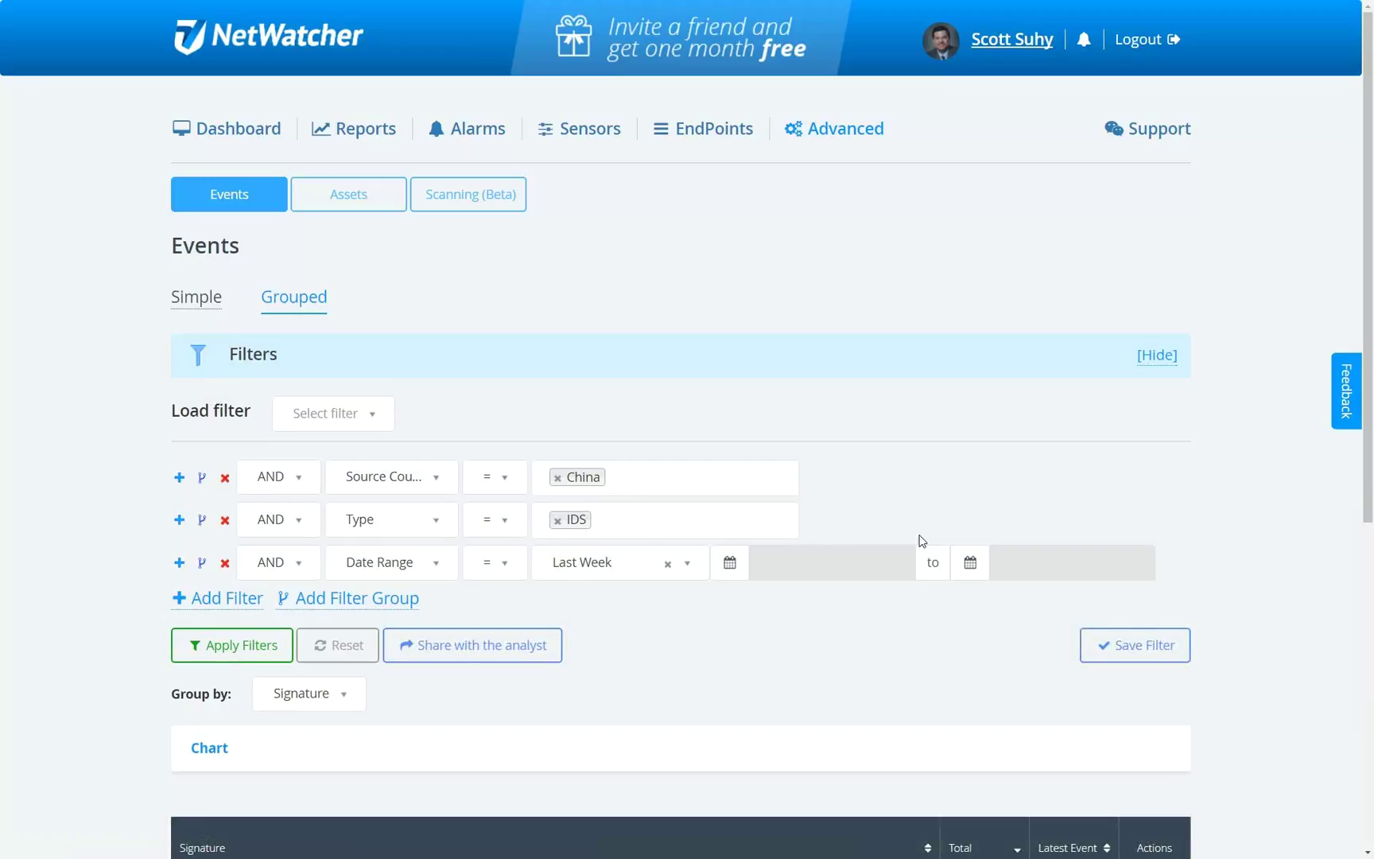
scroll(1371, 423, "down", 3)
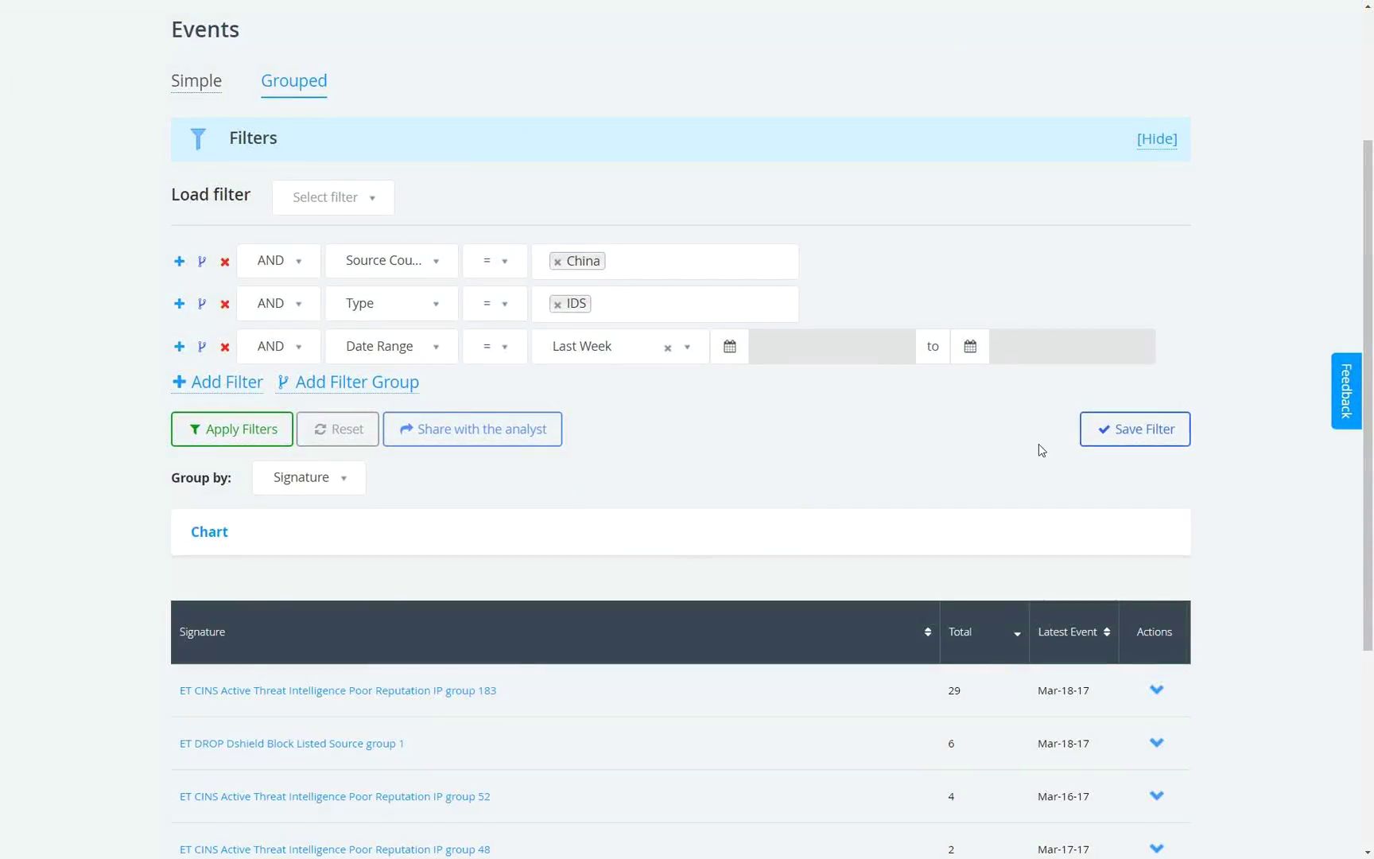
Step: Expand the grouped events chart, change it from Bar Chart to Pie Chart, and view the top group's actions
left_click(219, 534)
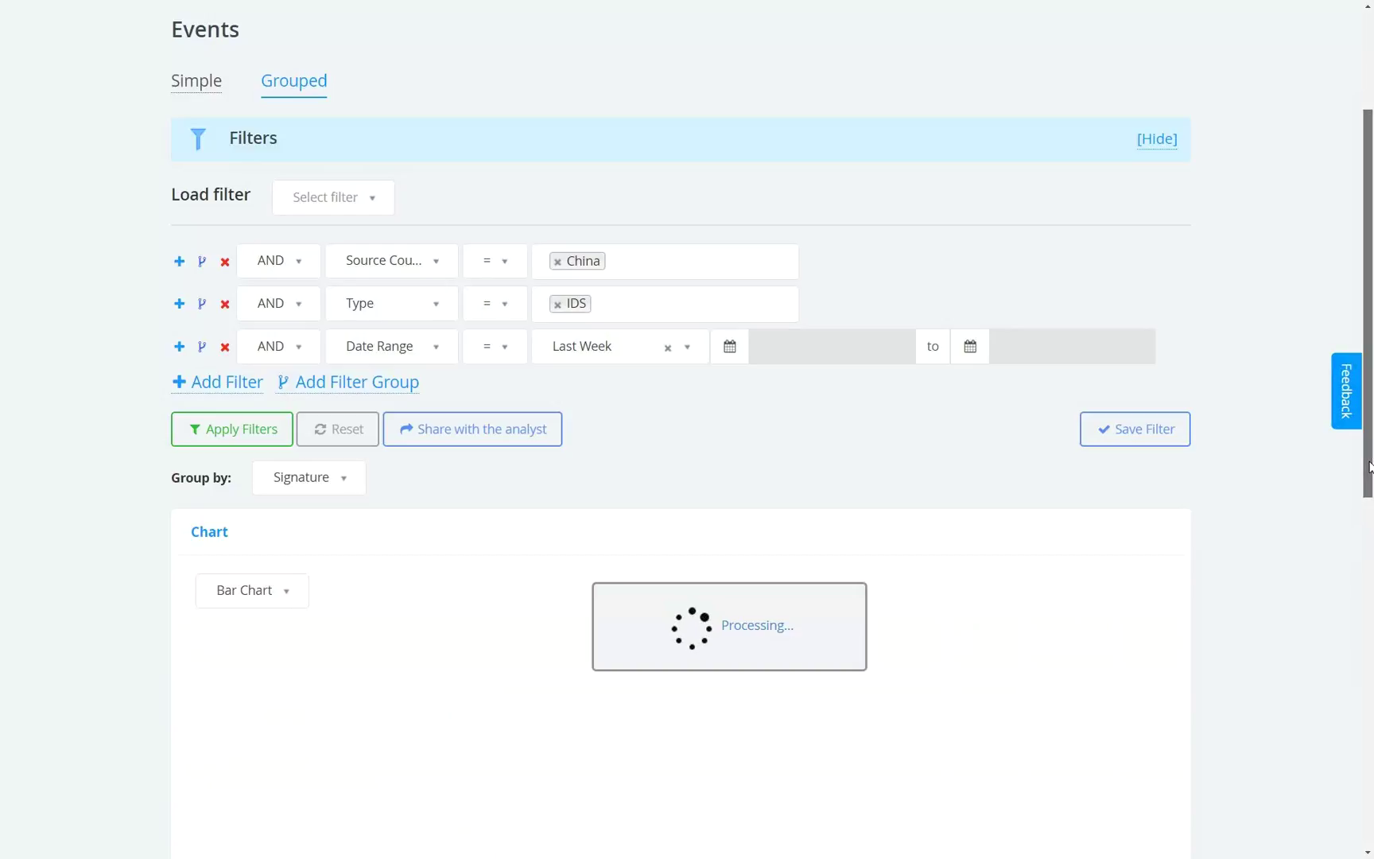
left_click_drag(1369, 468, 1370, 595)
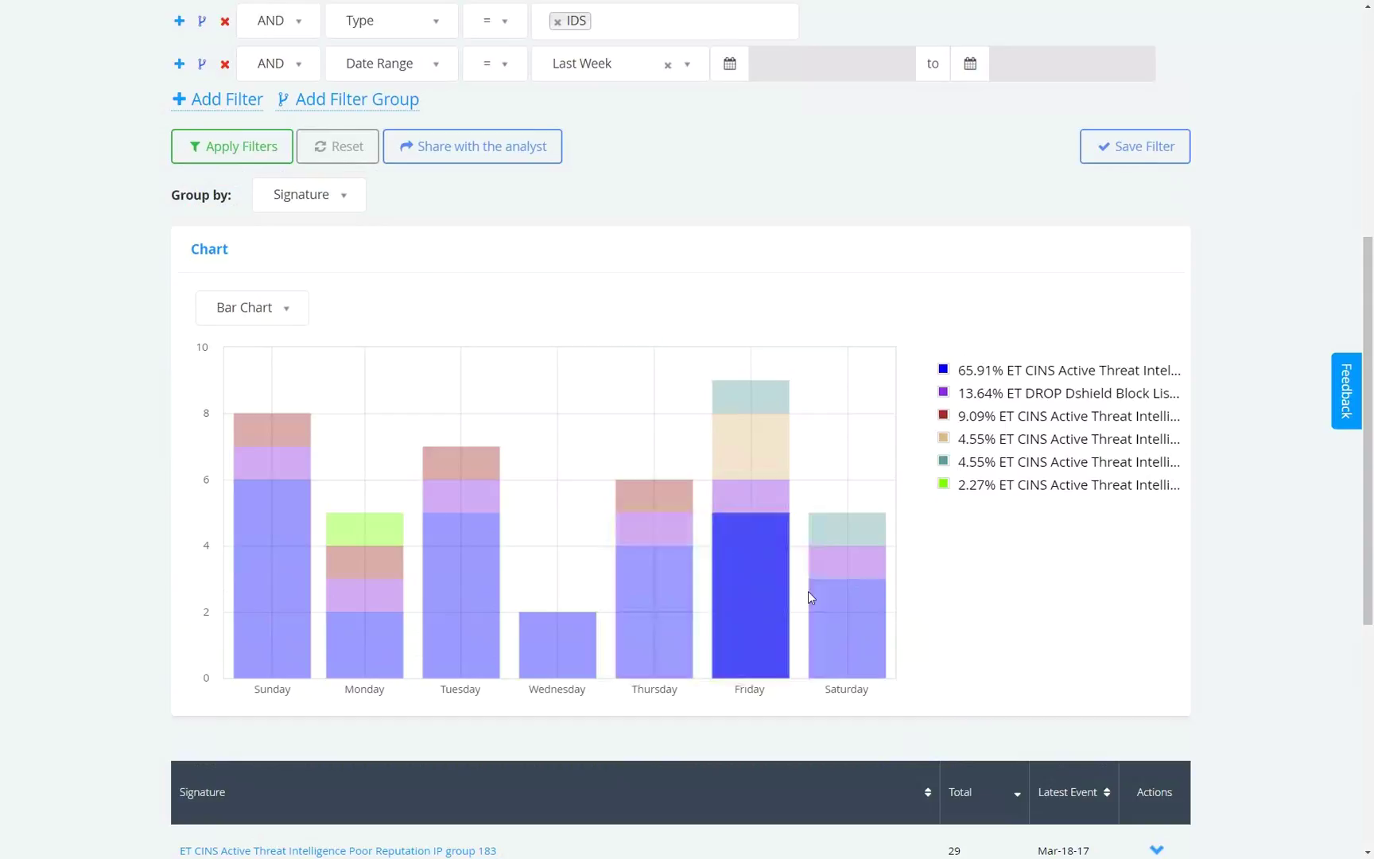
left_click(267, 316)
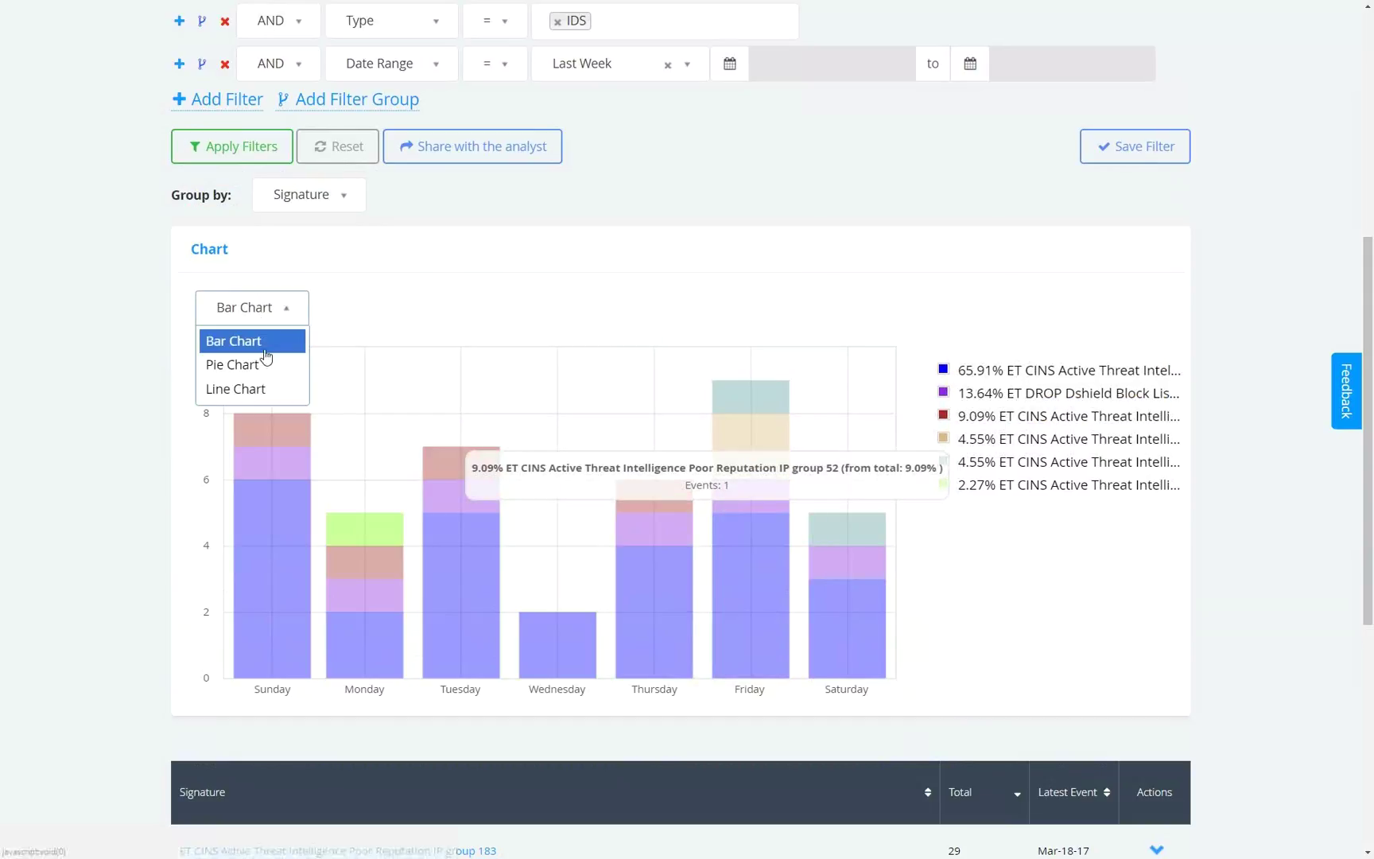
left_click(268, 365)
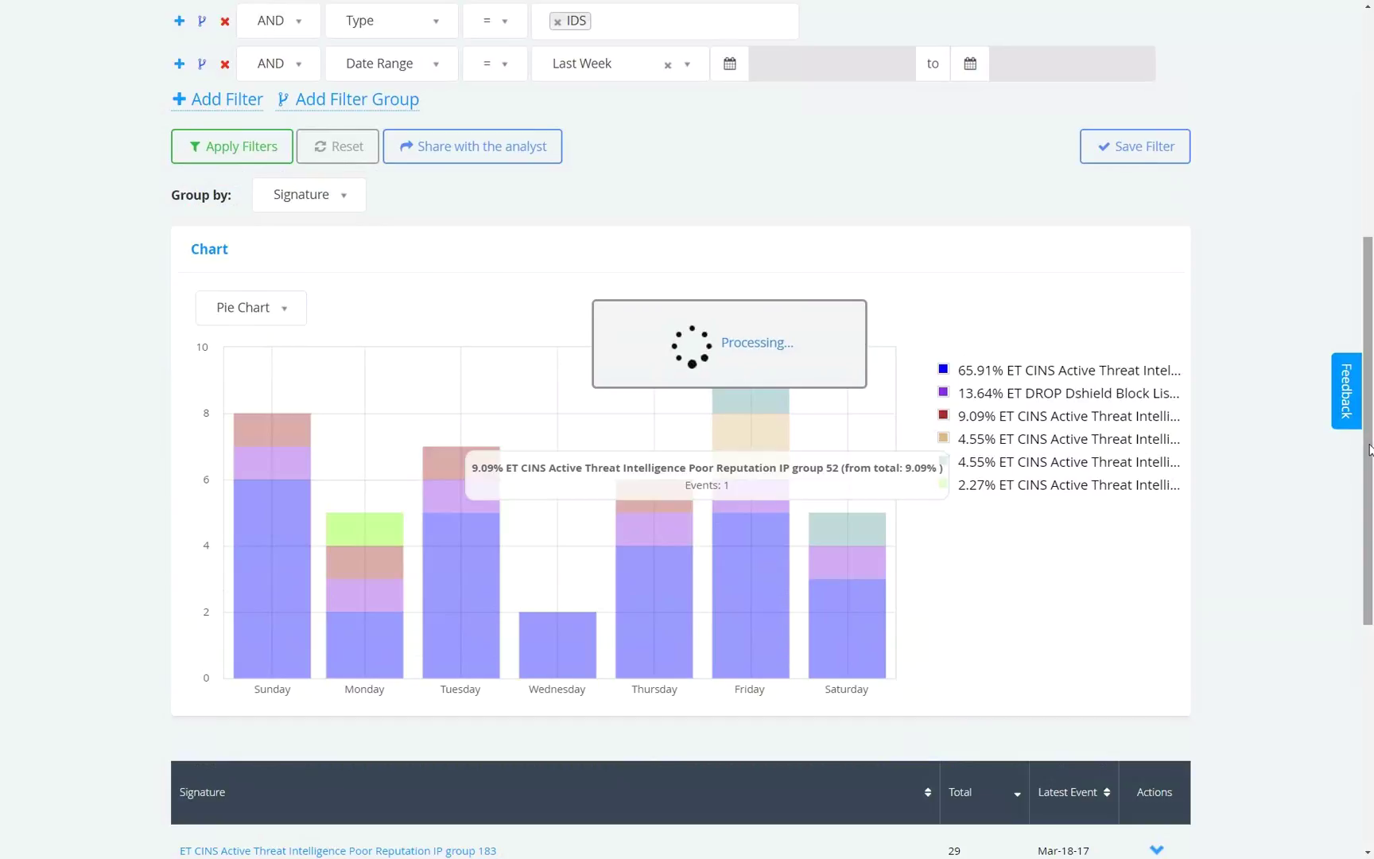
left_click_drag(1369, 449, 1369, 656)
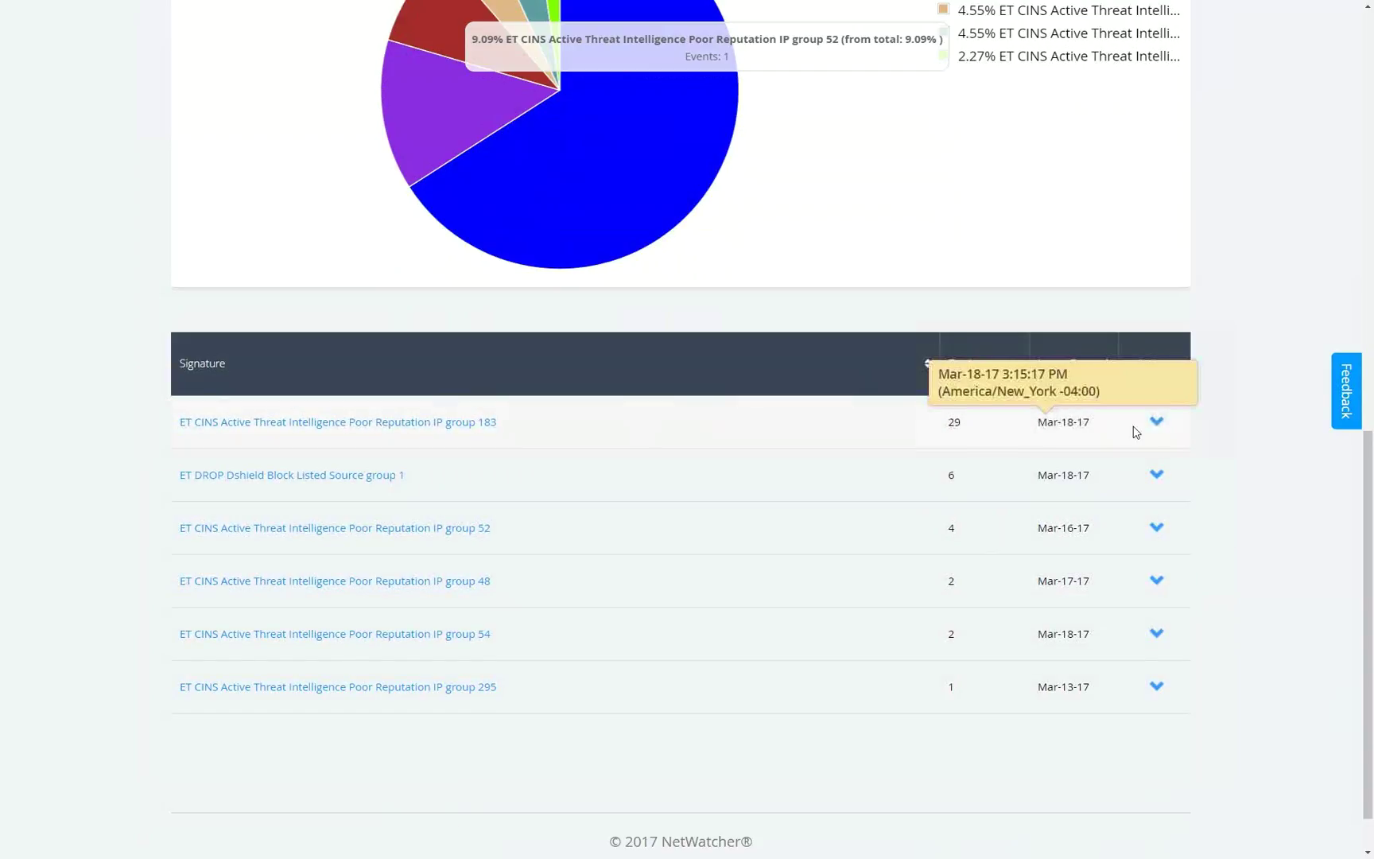
left_click(1159, 425)
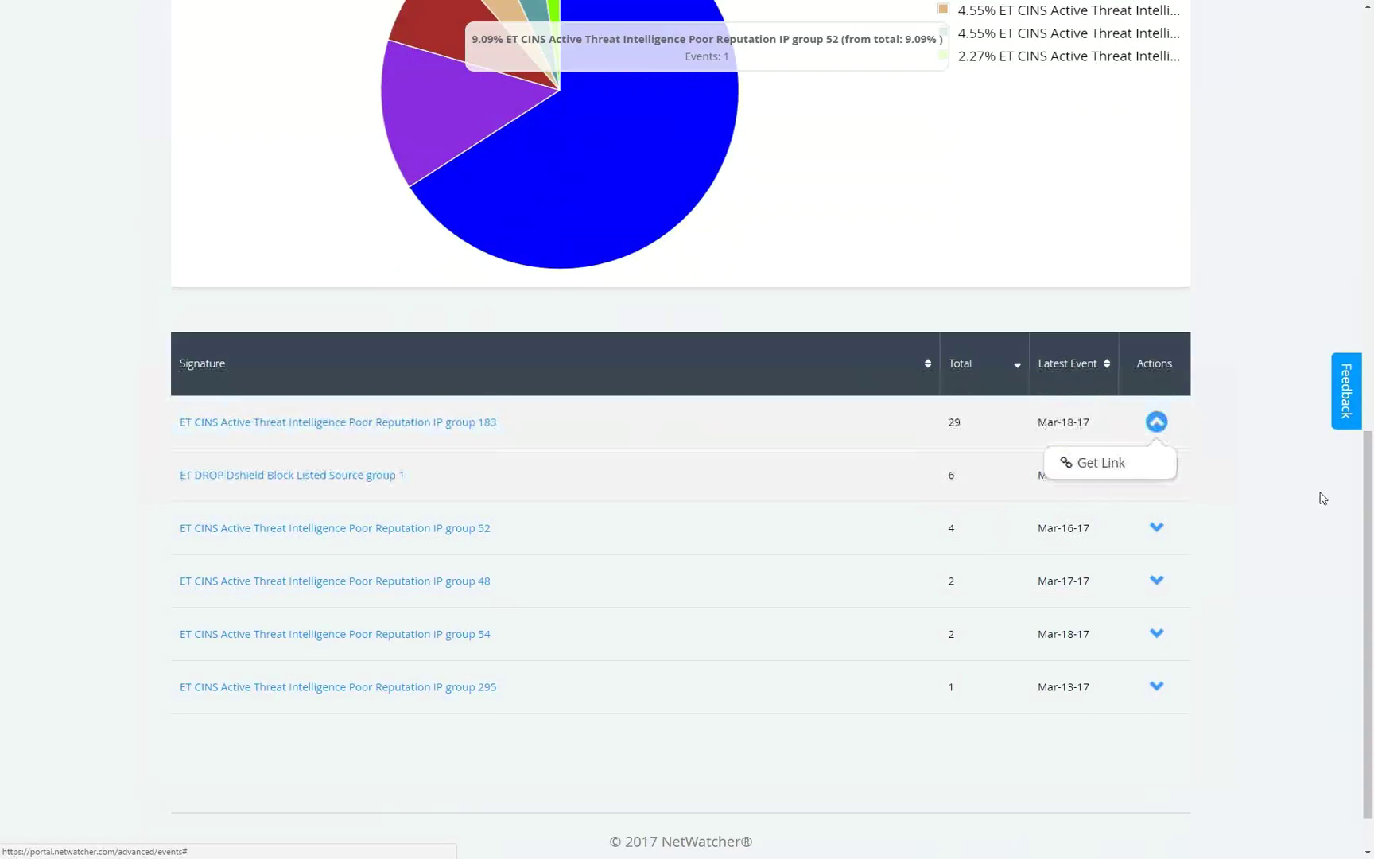
left_click_drag(1368, 497, 1344, 171)
scroll(737, 326, "up", 3)
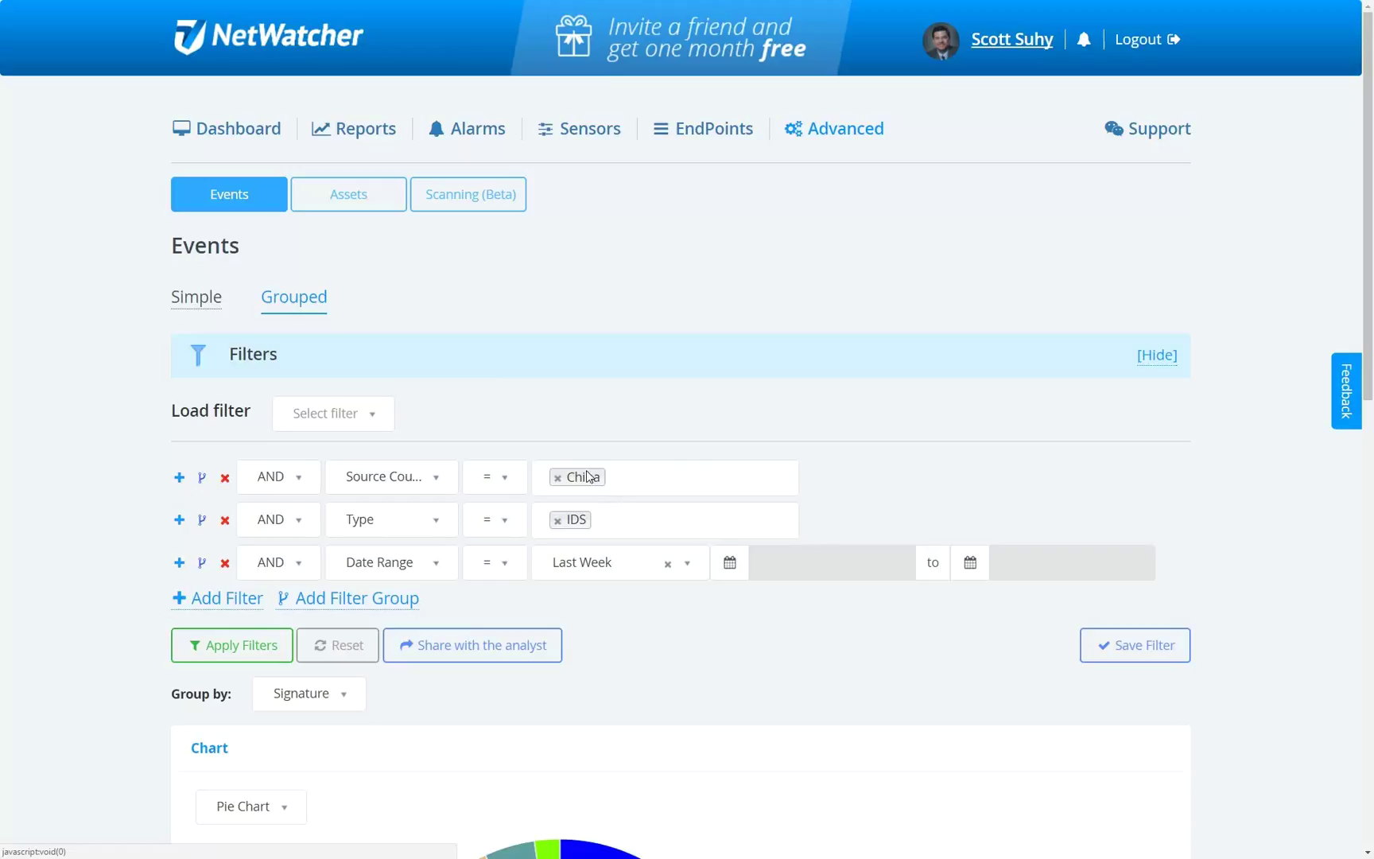
Step: Replace IDS with HIDS as the Type filter value
left_click(558, 520)
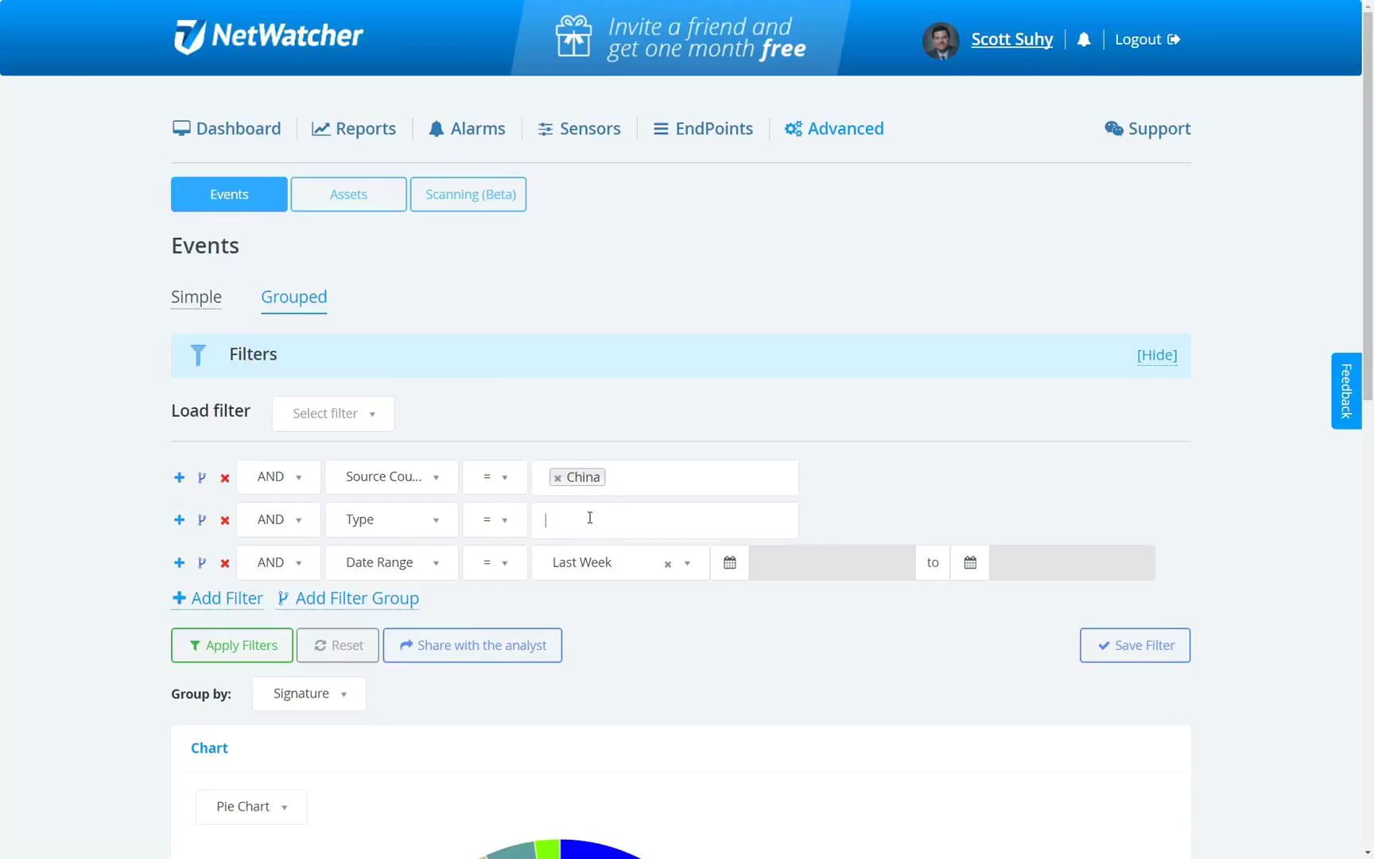
left_click(589, 518)
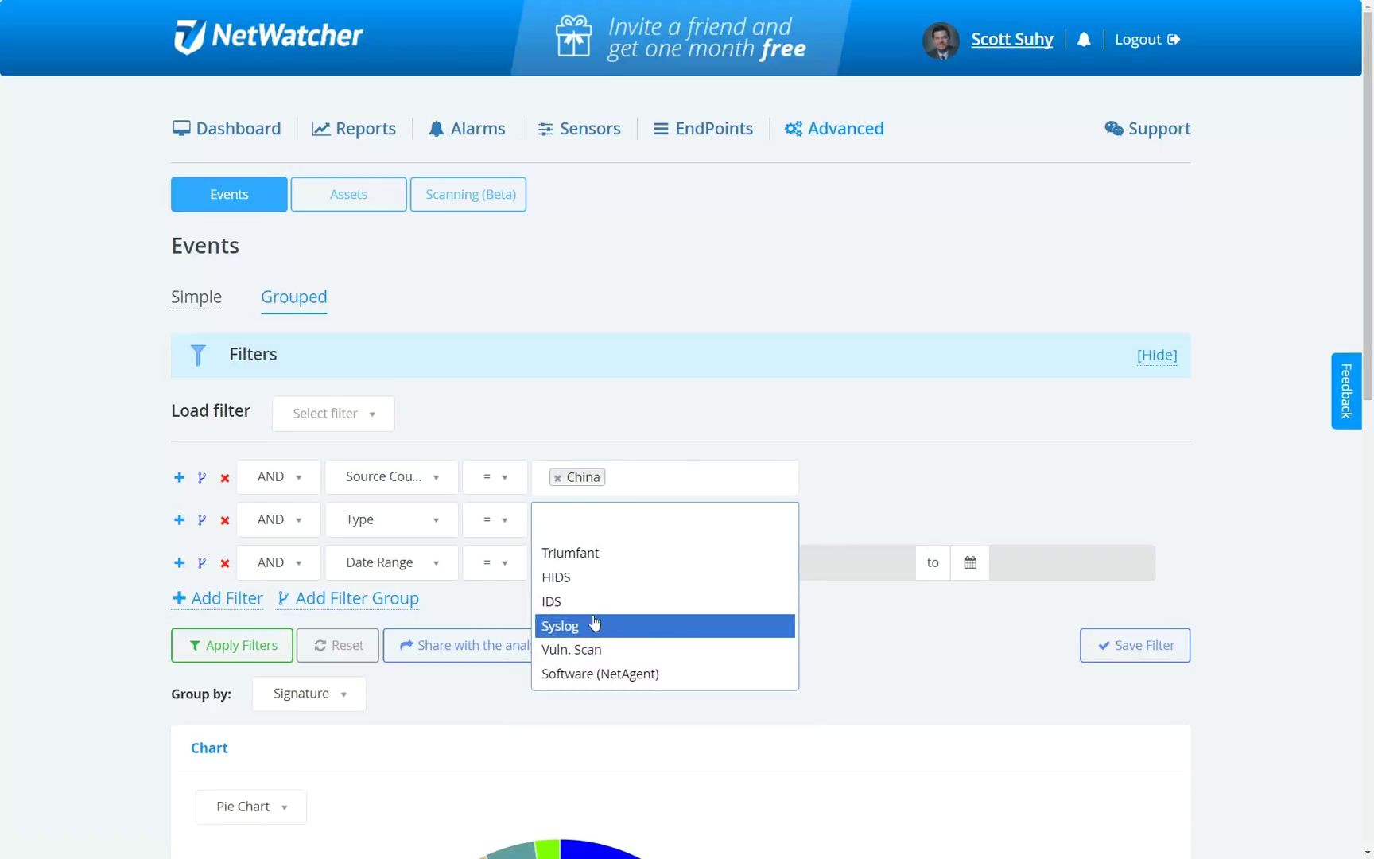
left_click(604, 588)
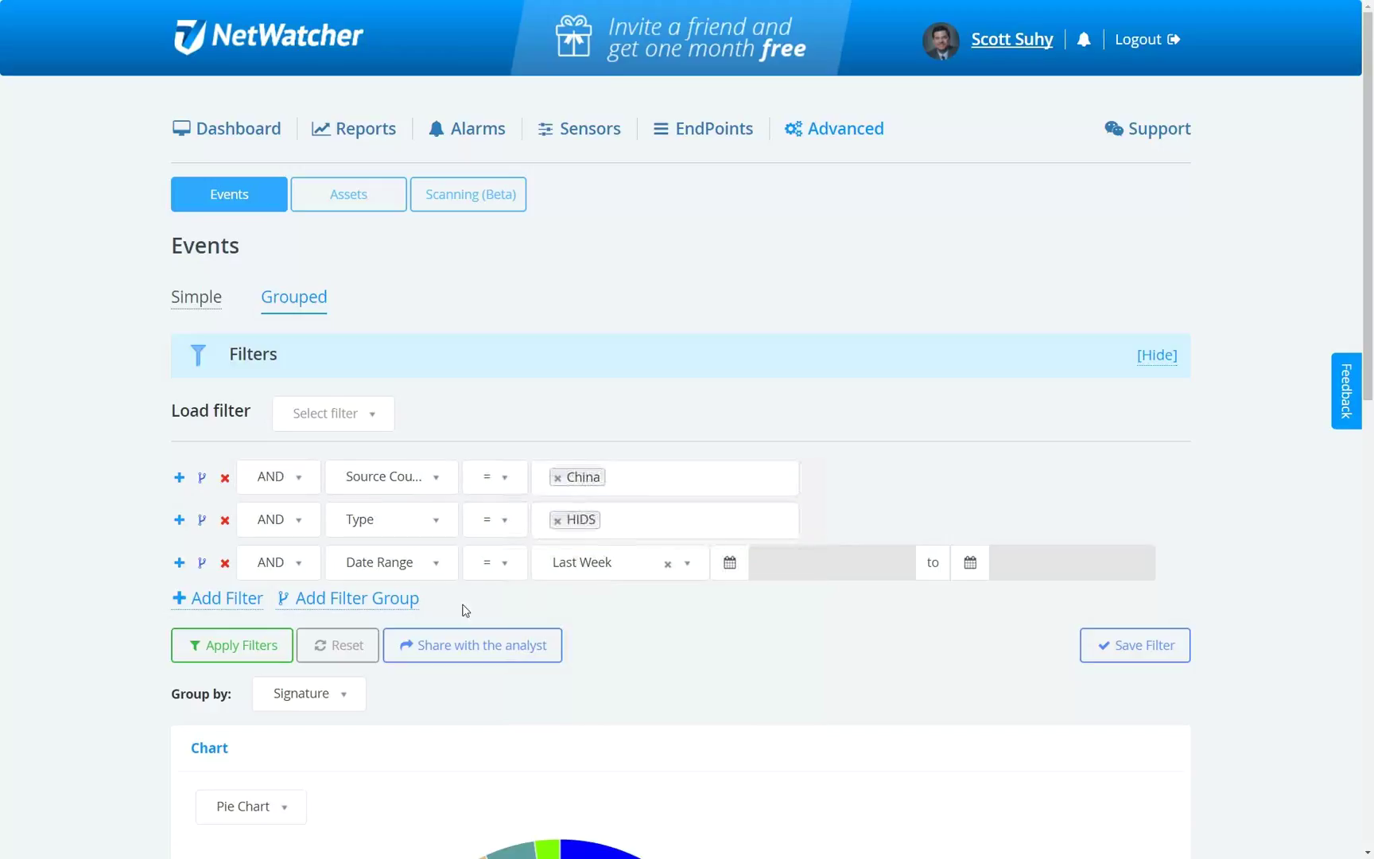